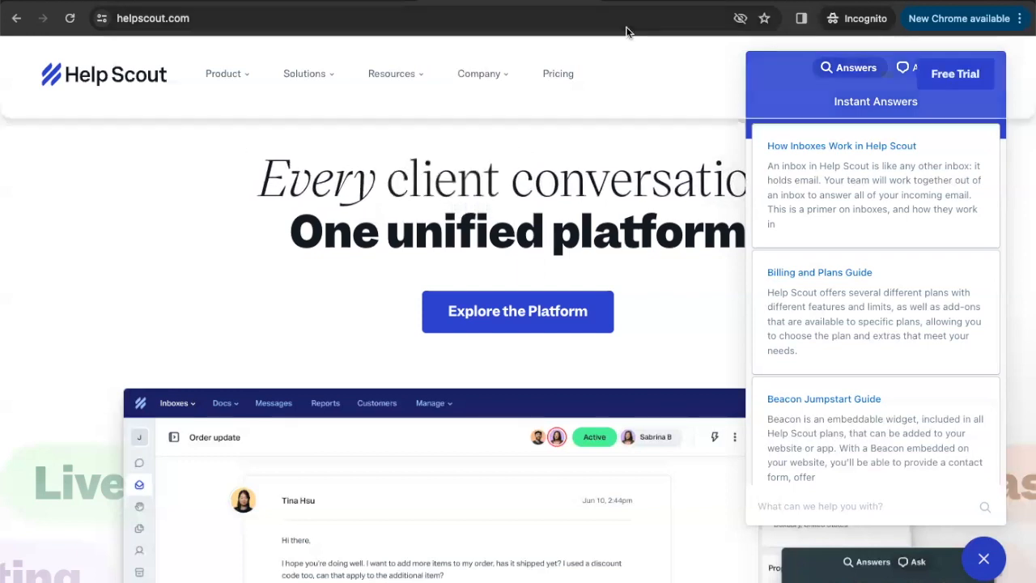
Switch the helpscout.com Beacon widget from answers to its Ask contact form
click(919, 69)
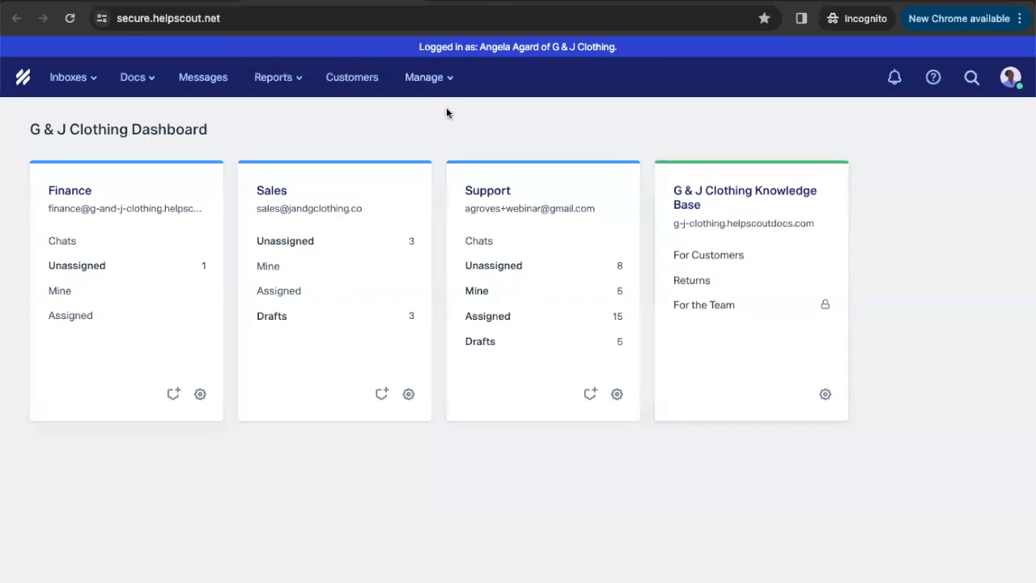
Go to Manage > Beacons and open the beacon named Beacon for customizing
click(433, 81)
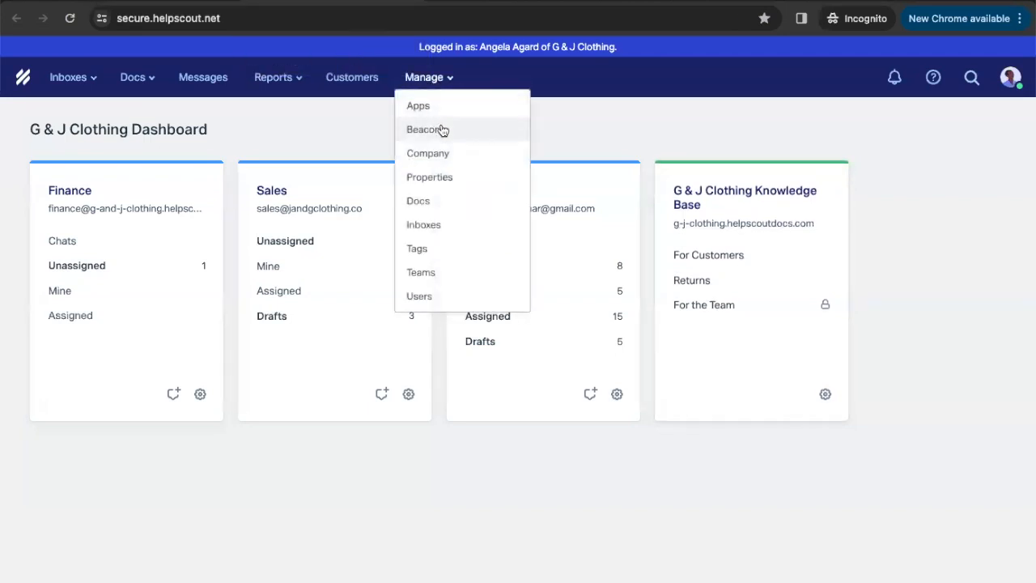
click(441, 129)
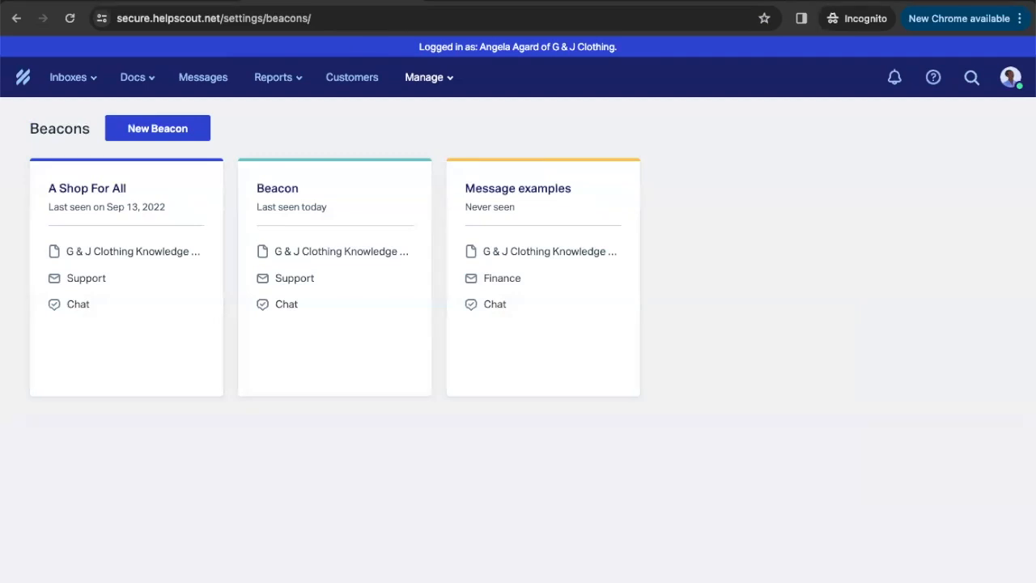
click(347, 346)
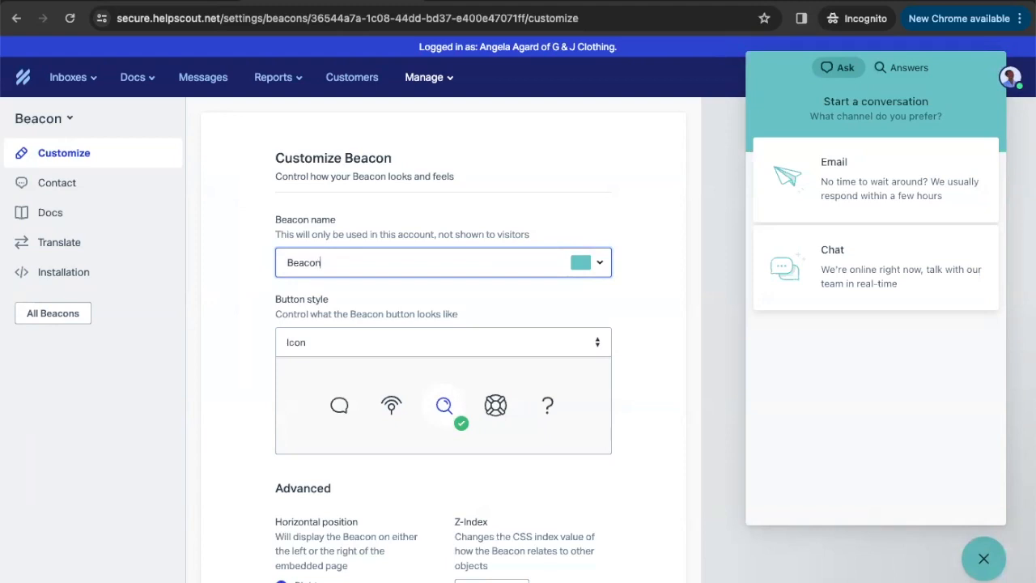
Look at the Beacon colour choices without changing them, then open the Contact settings
click(597, 265)
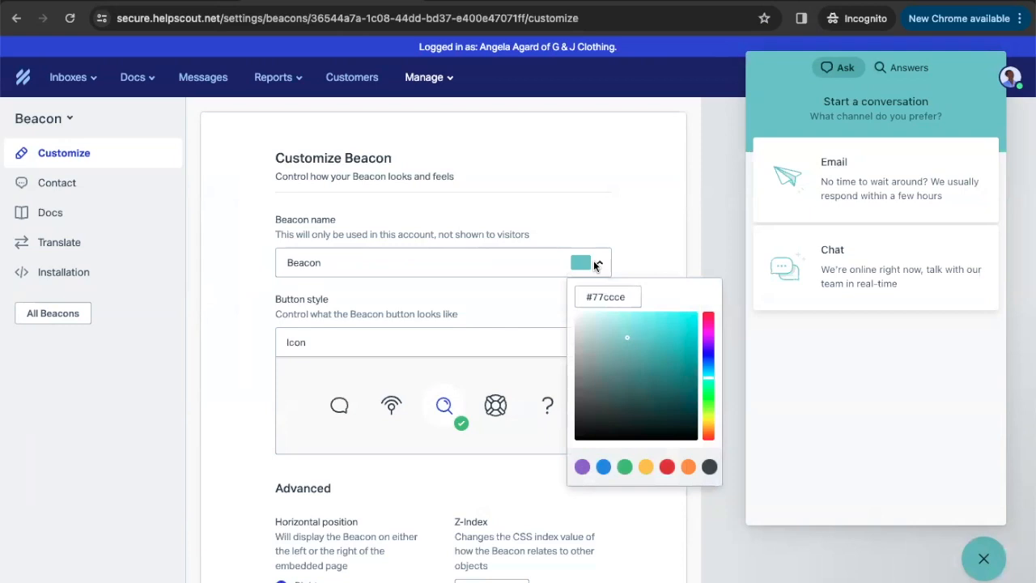
click(634, 235)
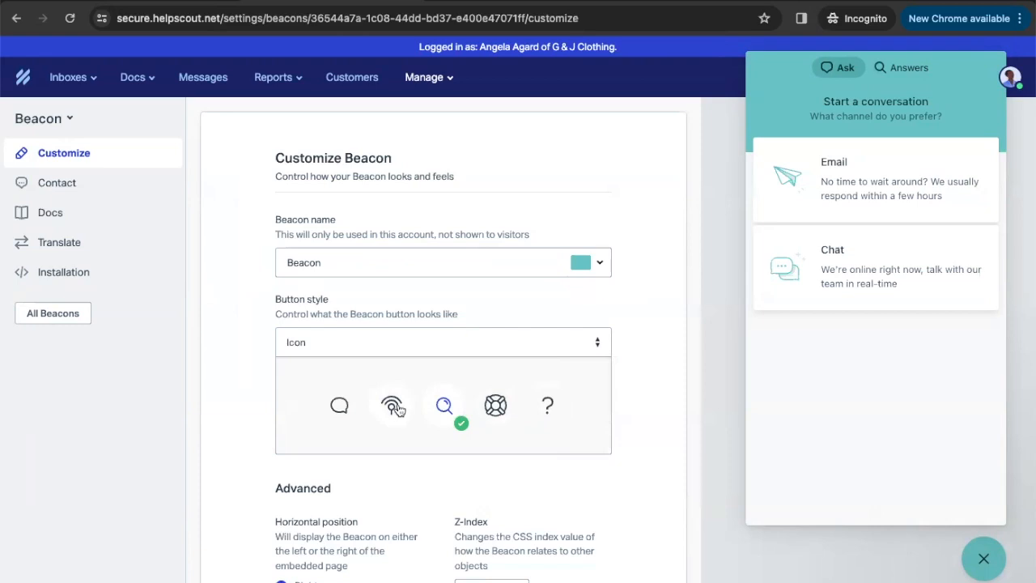
click(79, 185)
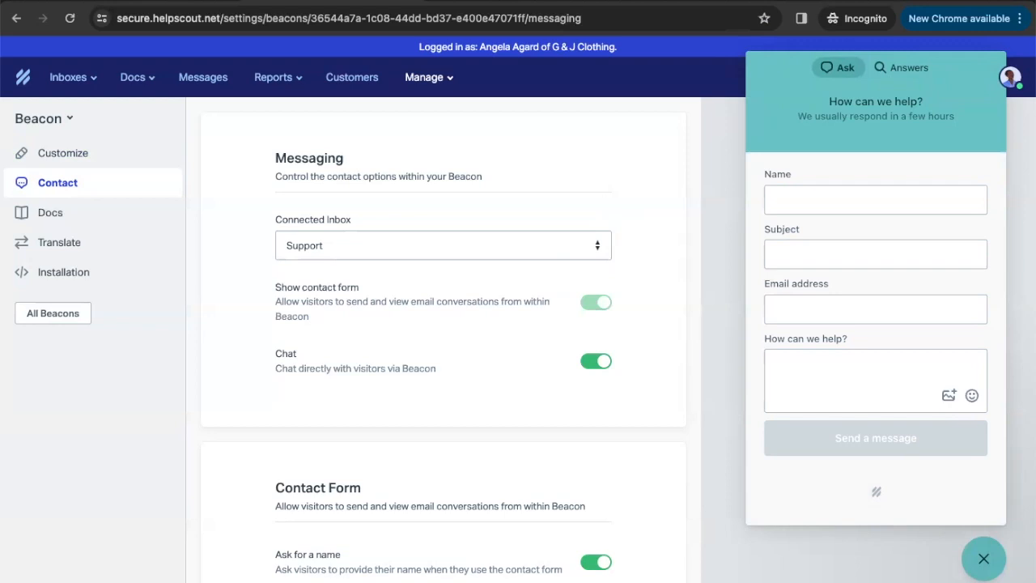
Show the Beacon's Docs settings linked to the G & J Clothing Knowledge Base
click(50, 212)
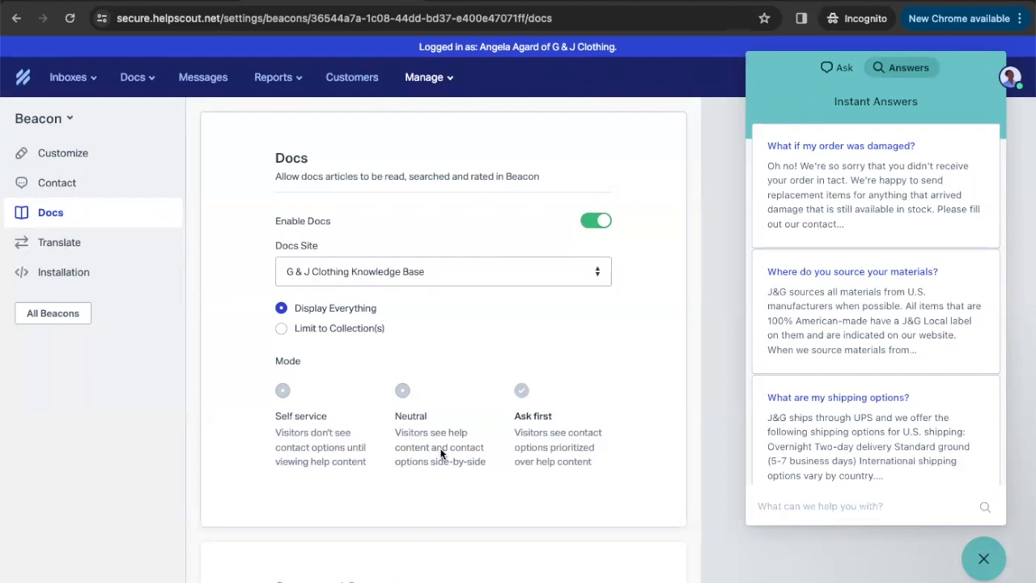
Preview the Beacon's Ask options, the email contact form, and then Answers again
click(832, 73)
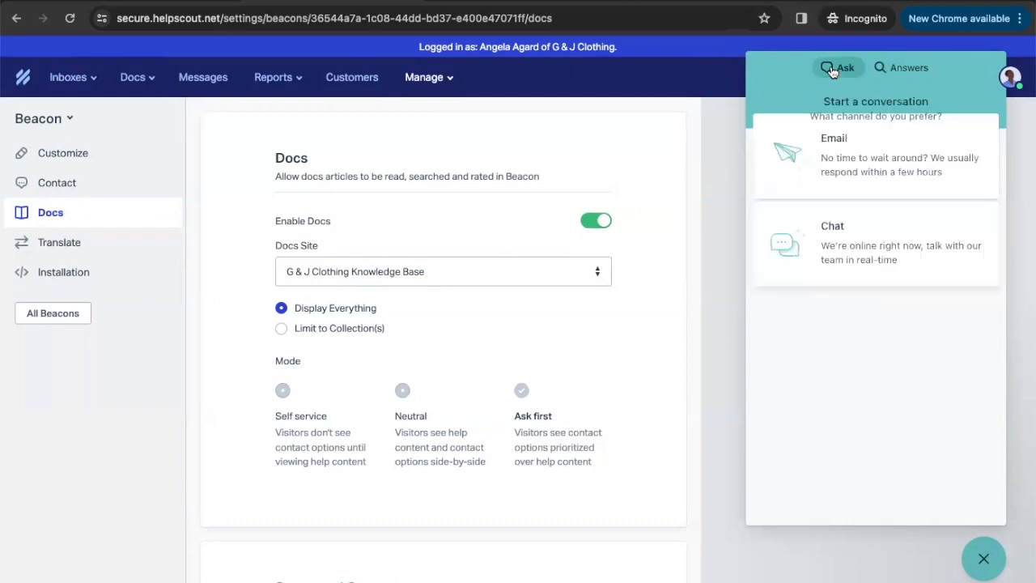
click(833, 185)
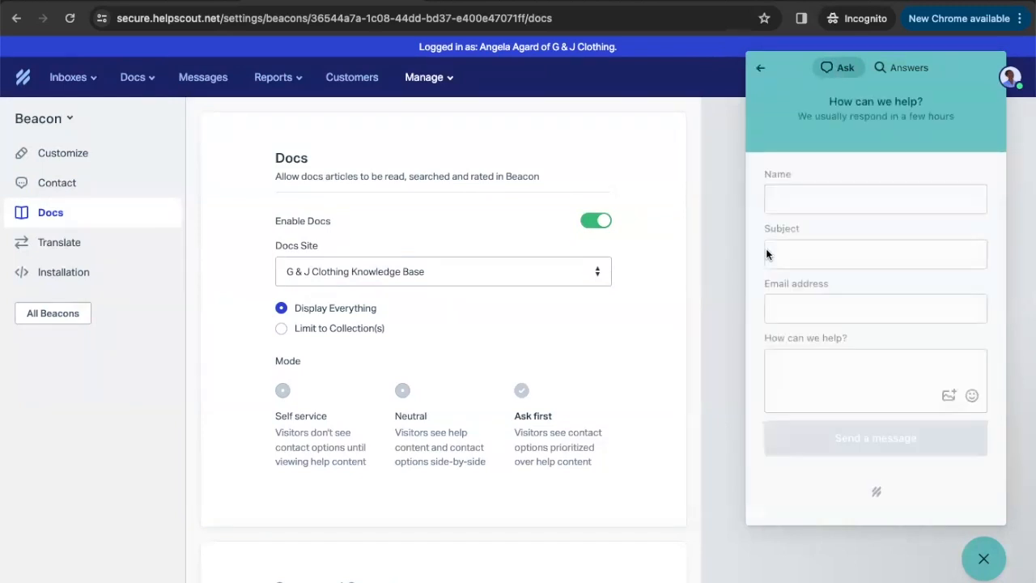
click(906, 69)
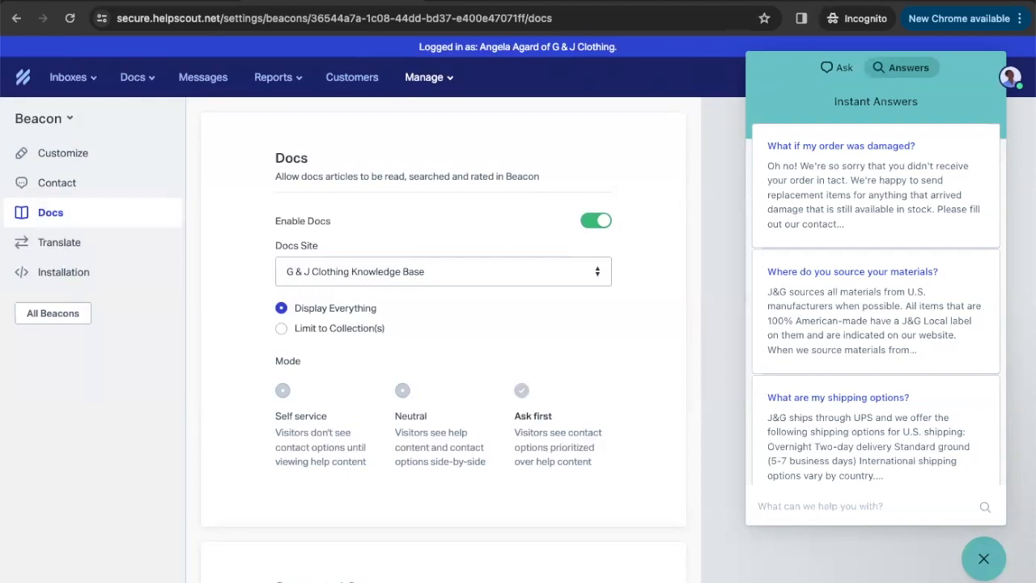
Review the Docs page and move to the Beacon's English Translate settings
scroll(295, 300, down, 5)
scroll(227, 300, down, 1)
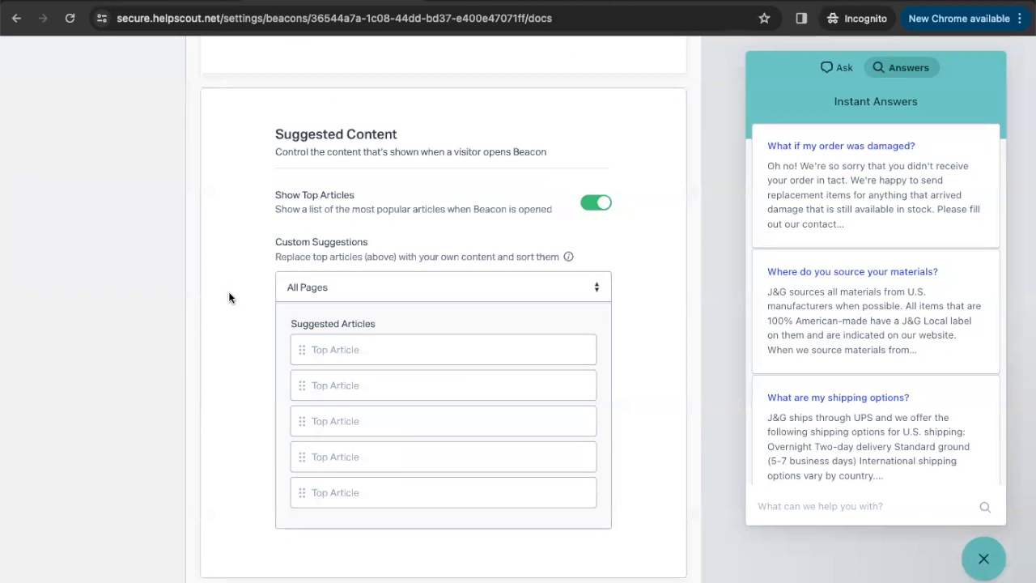
scroll(229, 297, up, 5)
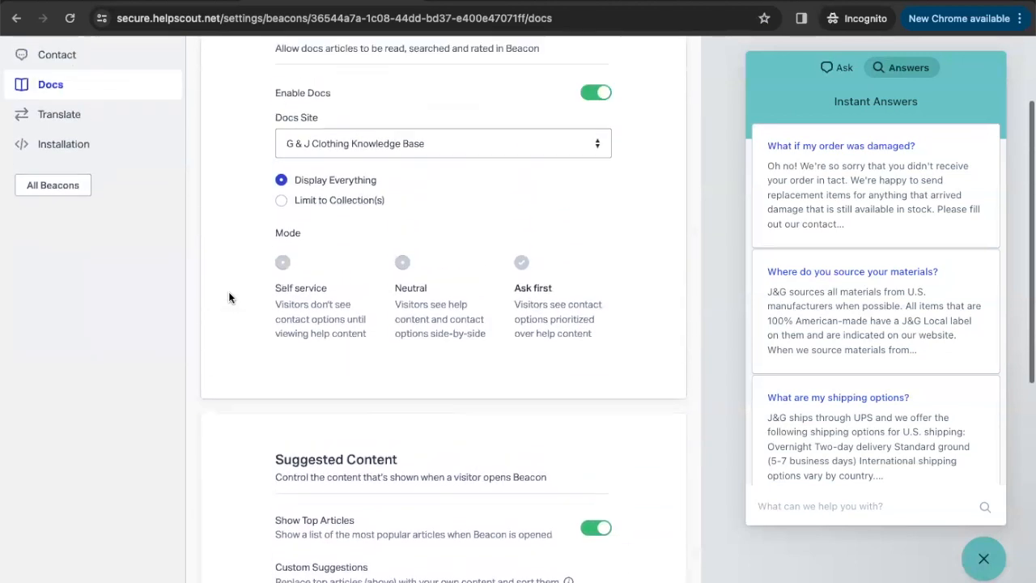
click(72, 210)
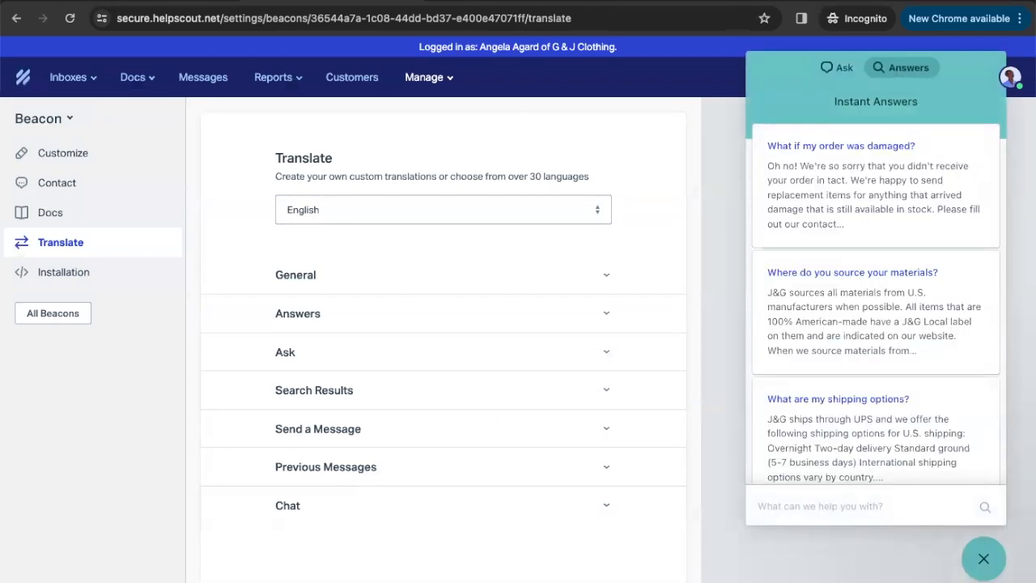
Set the Ask screen's sub-heading to 'Or call us!' followed by the support phone number
click(829, 68)
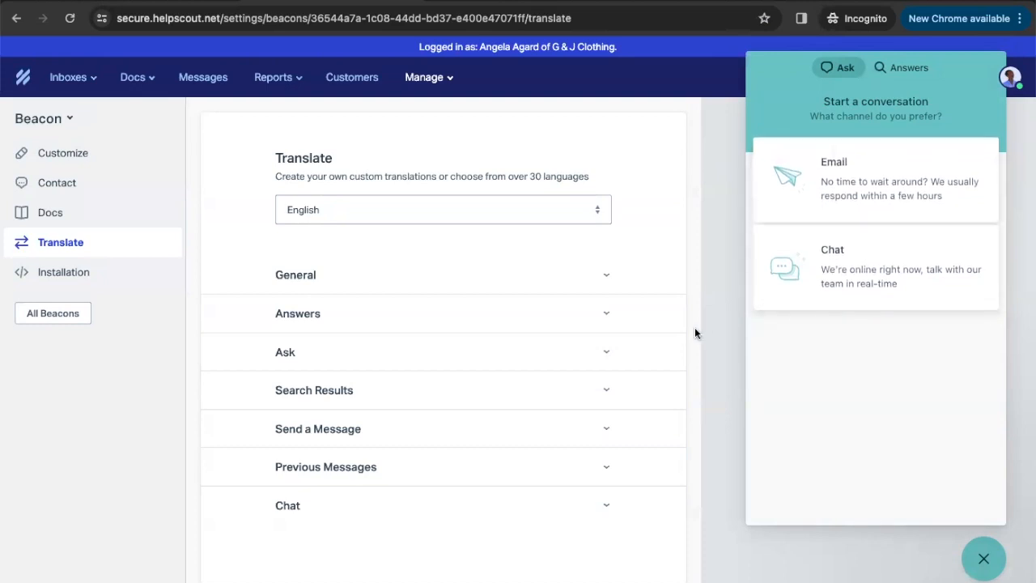
click(607, 357)
scroll(660, 337, down, 3)
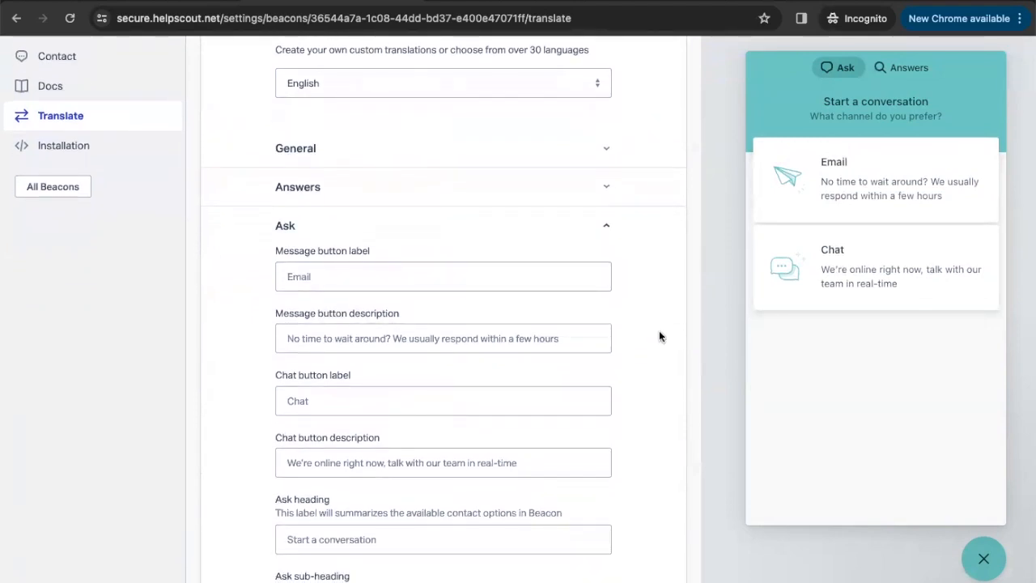
scroll(660, 337, down, 5)
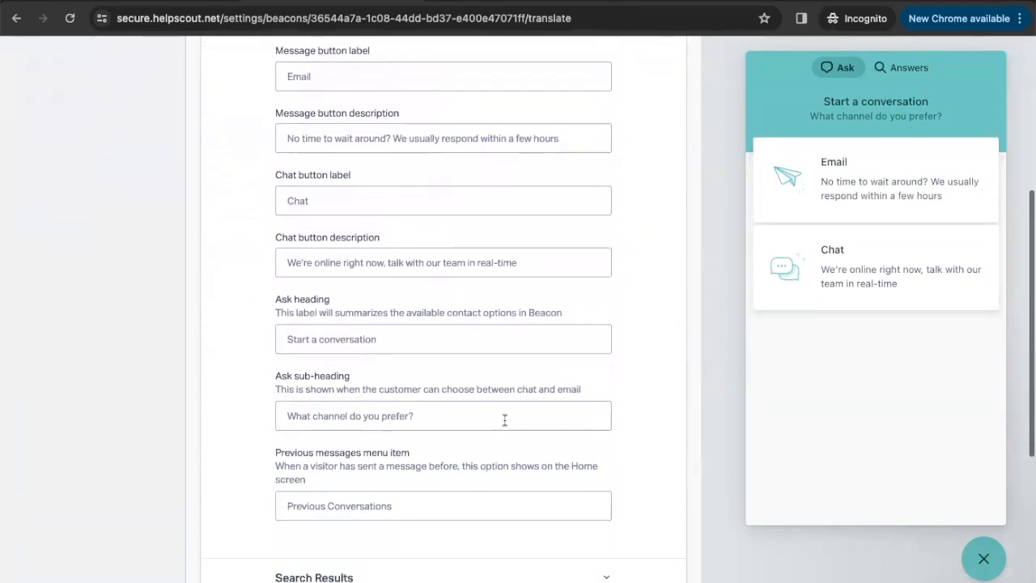
click(360, 415)
text(Or)
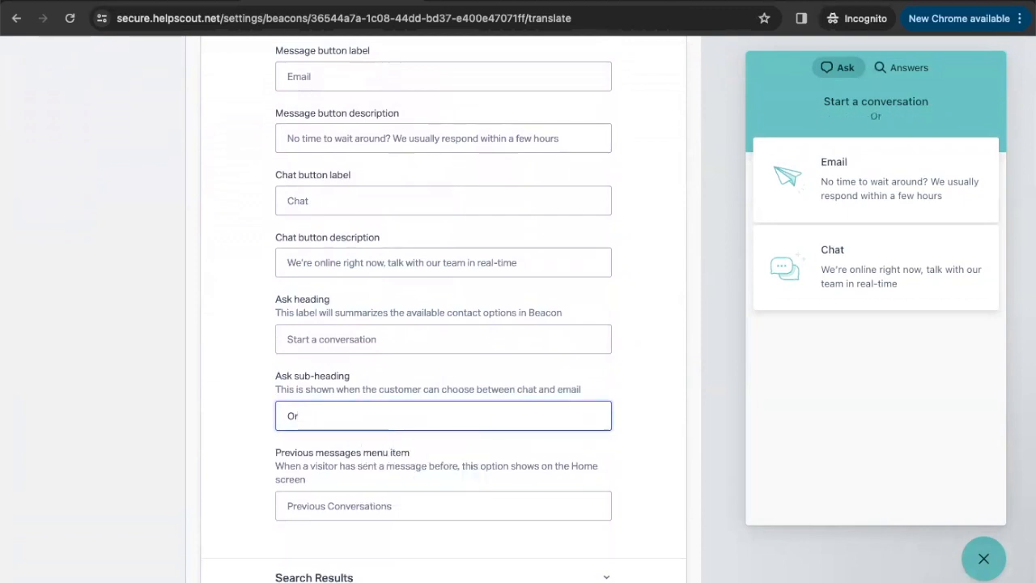
text( call us!)
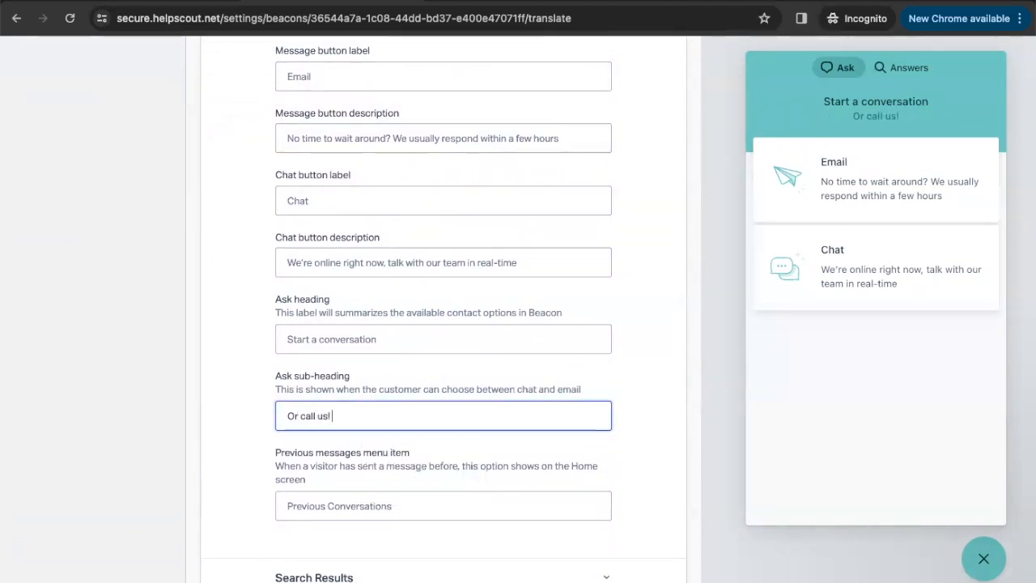
text( 1)
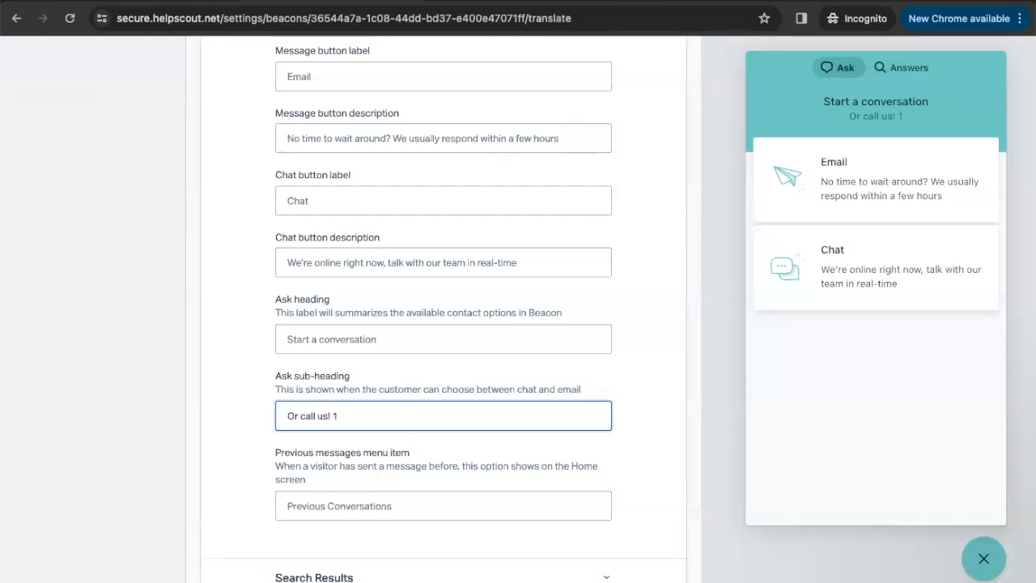
text(-888-55)
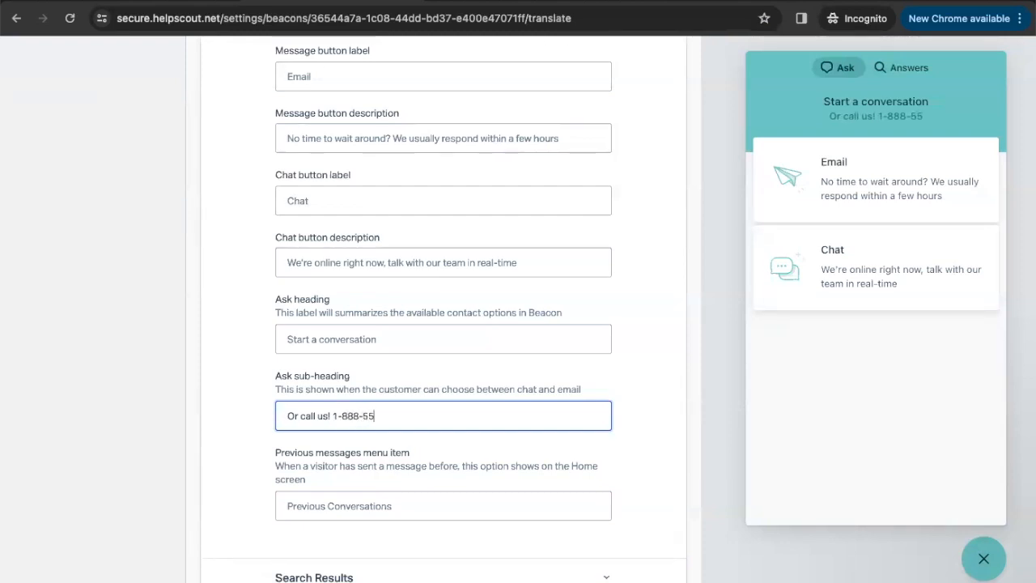
text(5-1234)
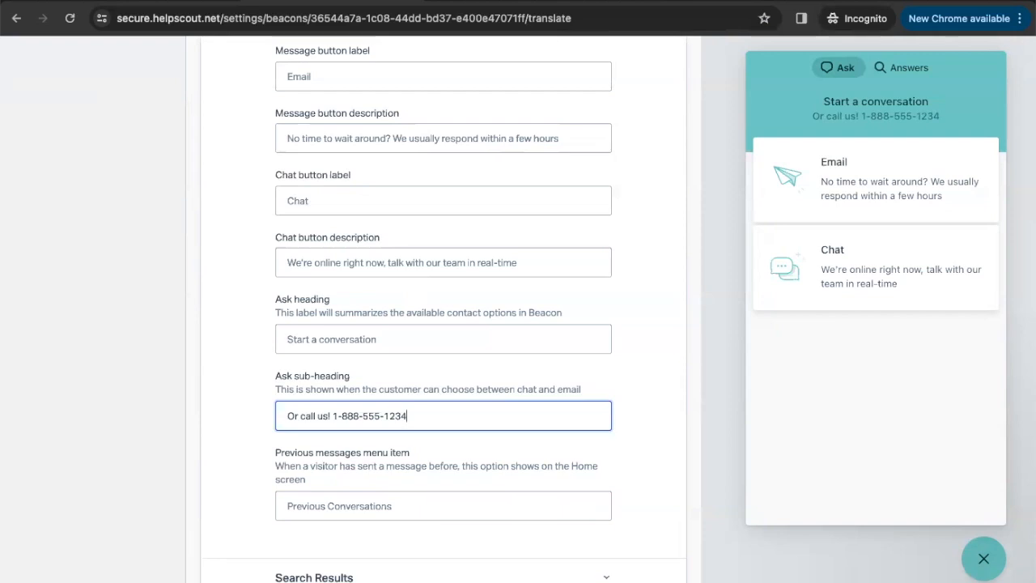
scroll(443, 307, up, 2)
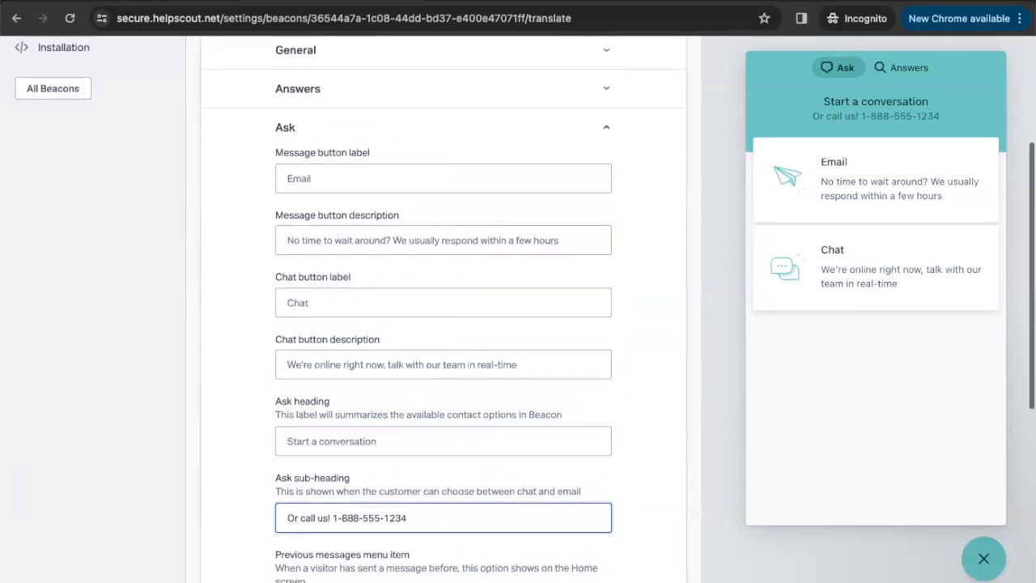
scroll(444, 308, up, 1)
scroll(73, 276, up, 3)
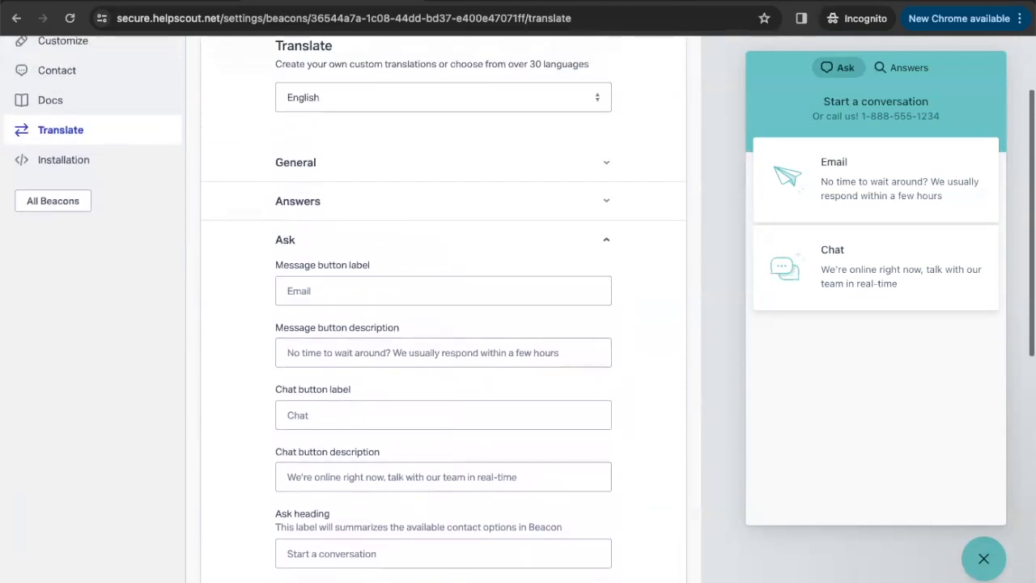
Open the Beacon's Installation page, select the embed script, and close the instructions email unsent
click(72, 276)
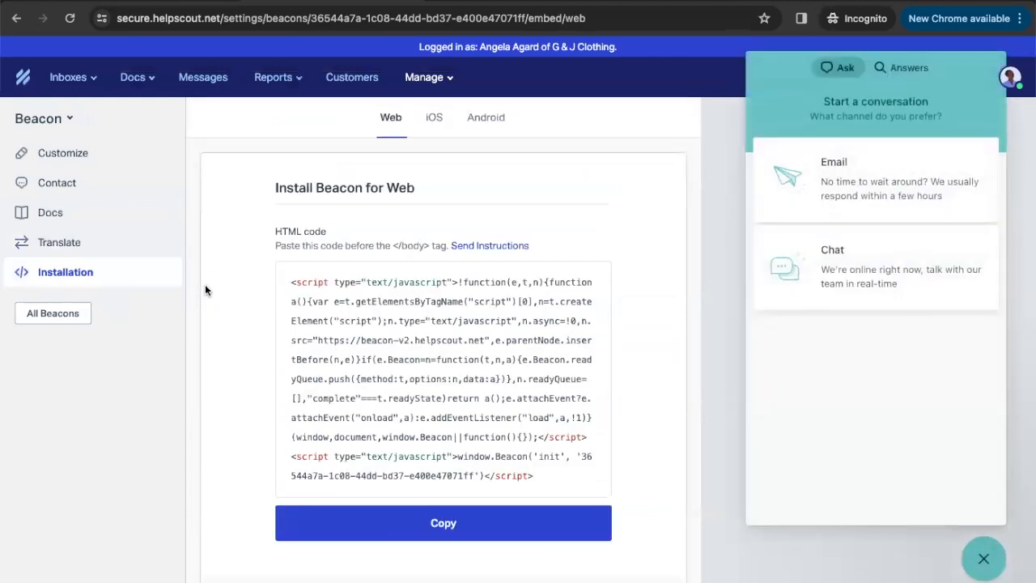
scroll(225, 288, down, 1)
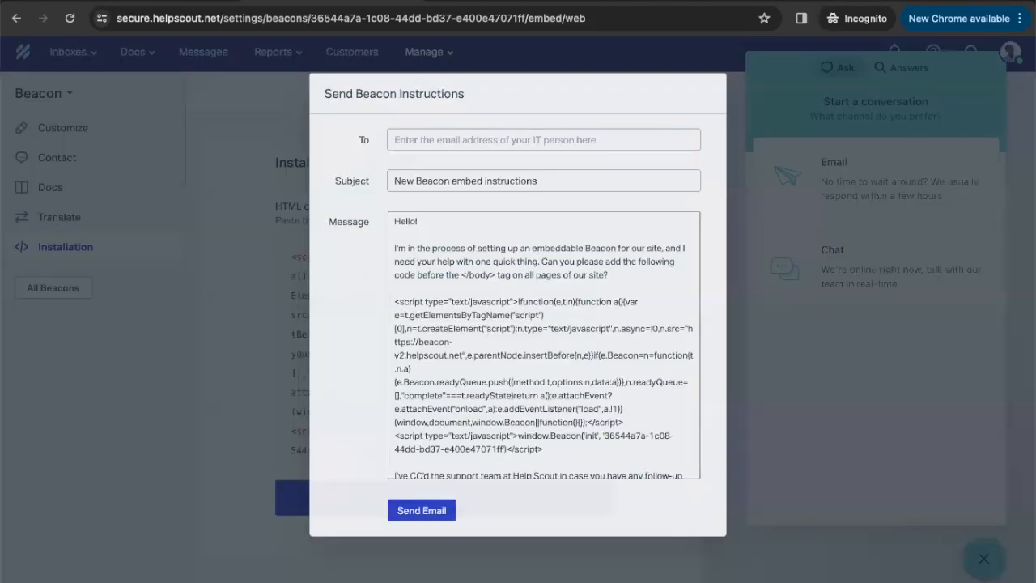
drag(558, 450, 379, 299)
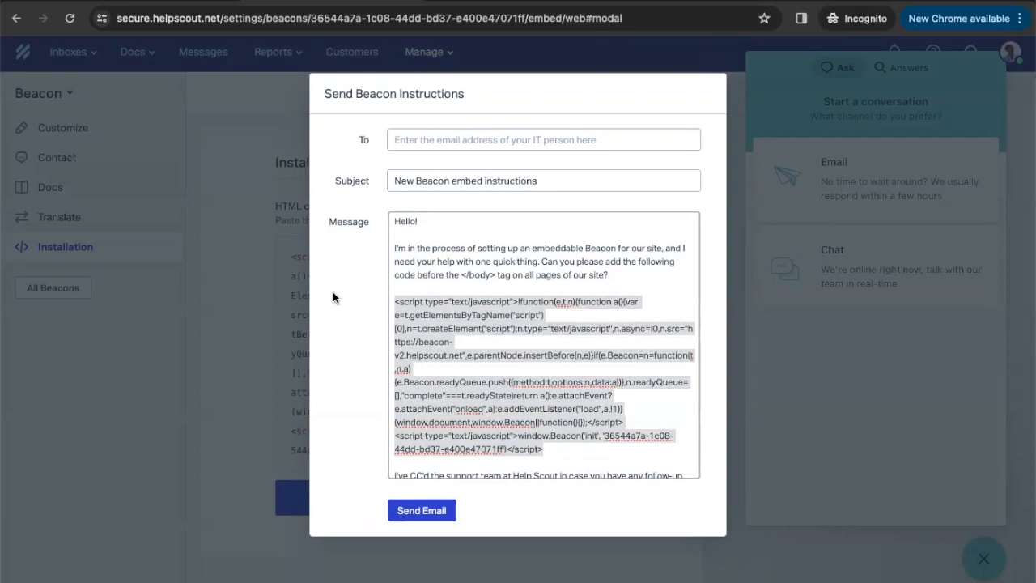
click(244, 290)
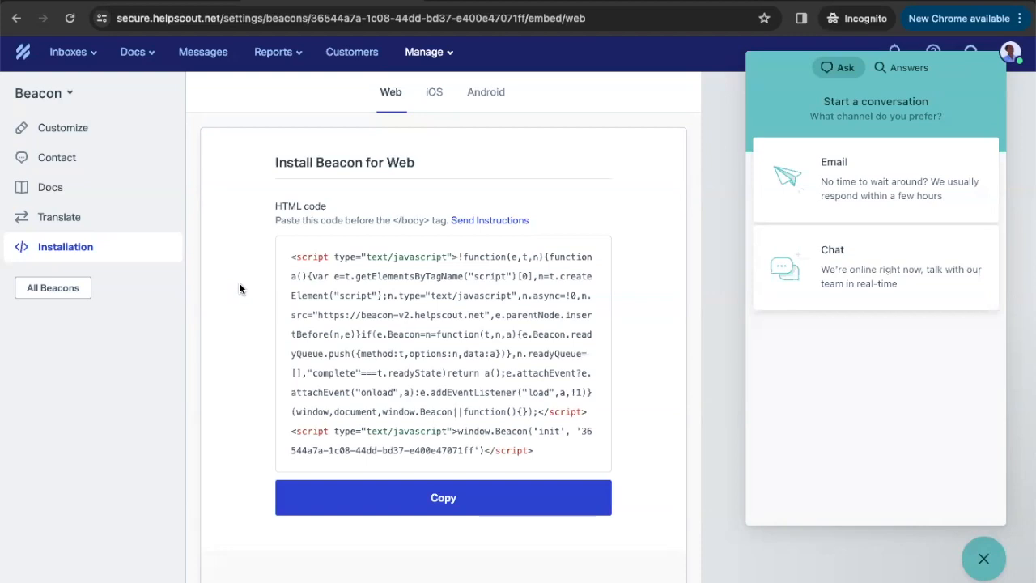
Open Messages and review the active NPS, Survey and Banner Message items with their stats
click(213, 62)
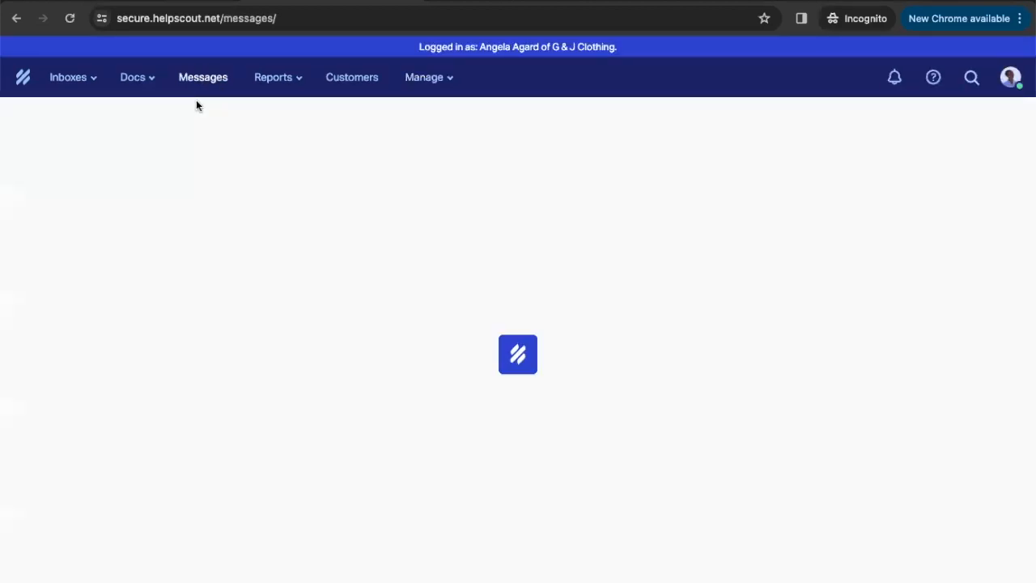
scroll(73, 215, down, 3)
scroll(74, 215, down, 5)
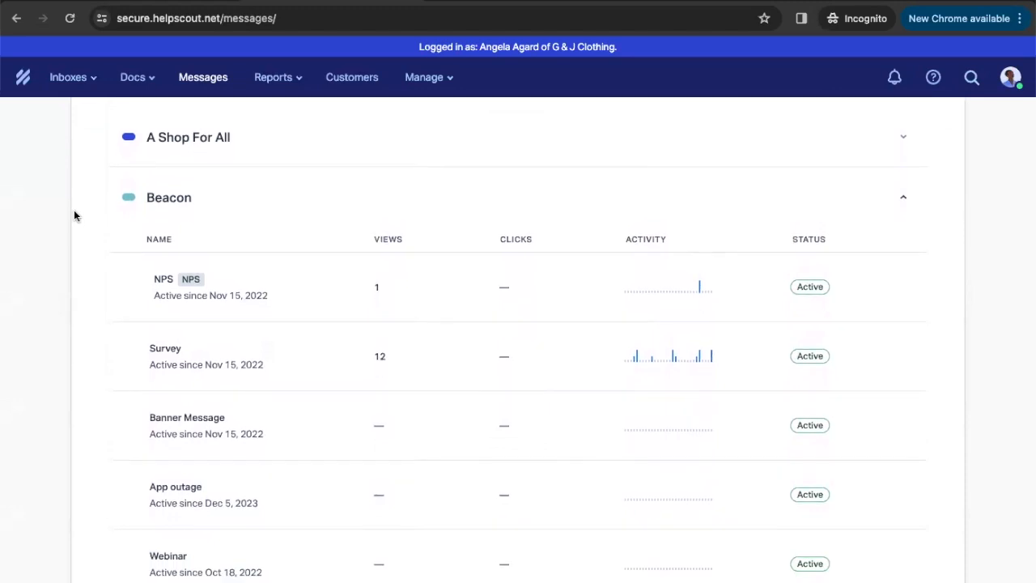
scroll(73, 215, up, 5)
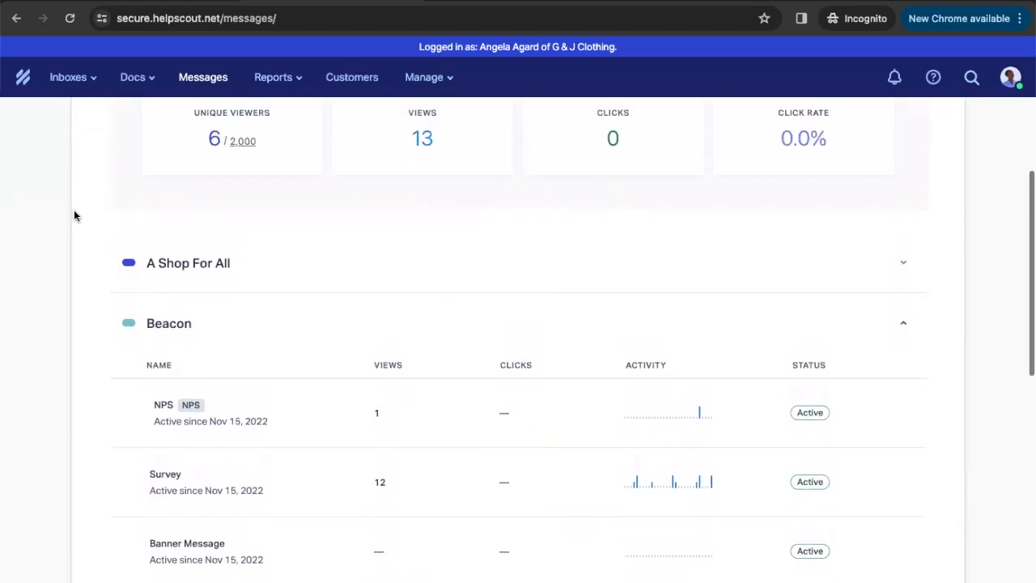
scroll(73, 215, up, 2)
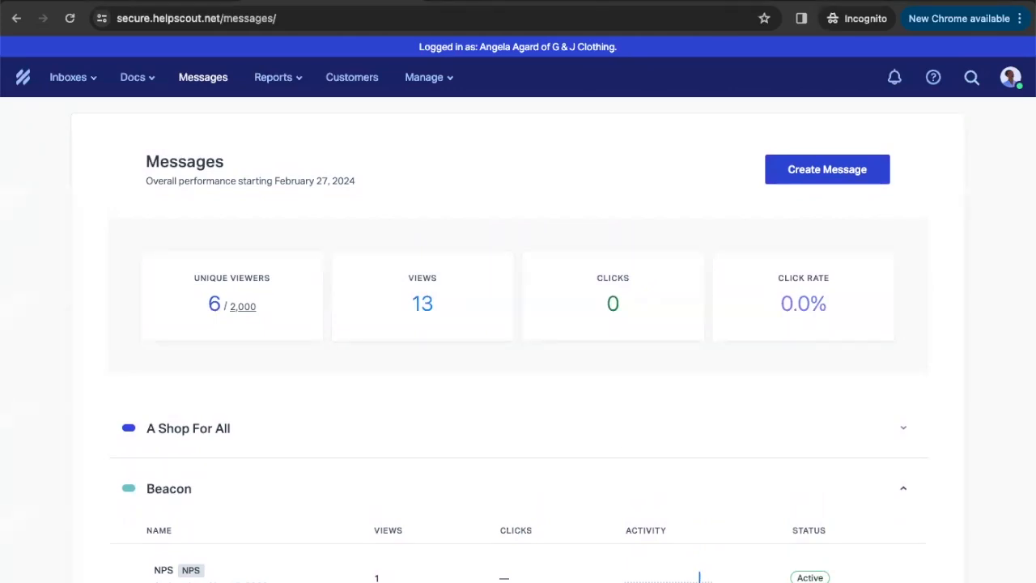
scroll(155, 346, down, 5)
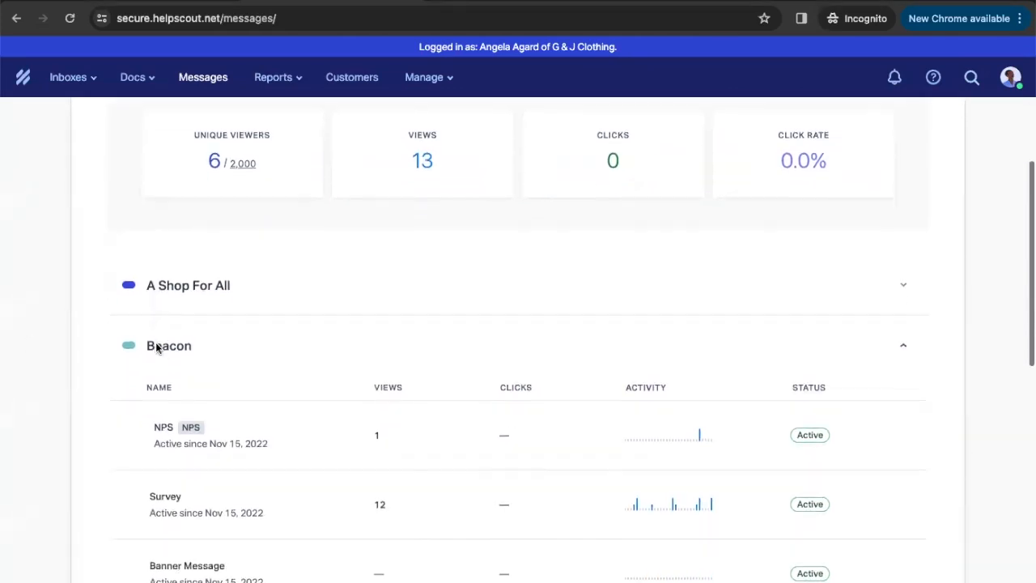
Open the Survey message's editor and review its 'How are we doing?' Faces survey with comment box
click(173, 436)
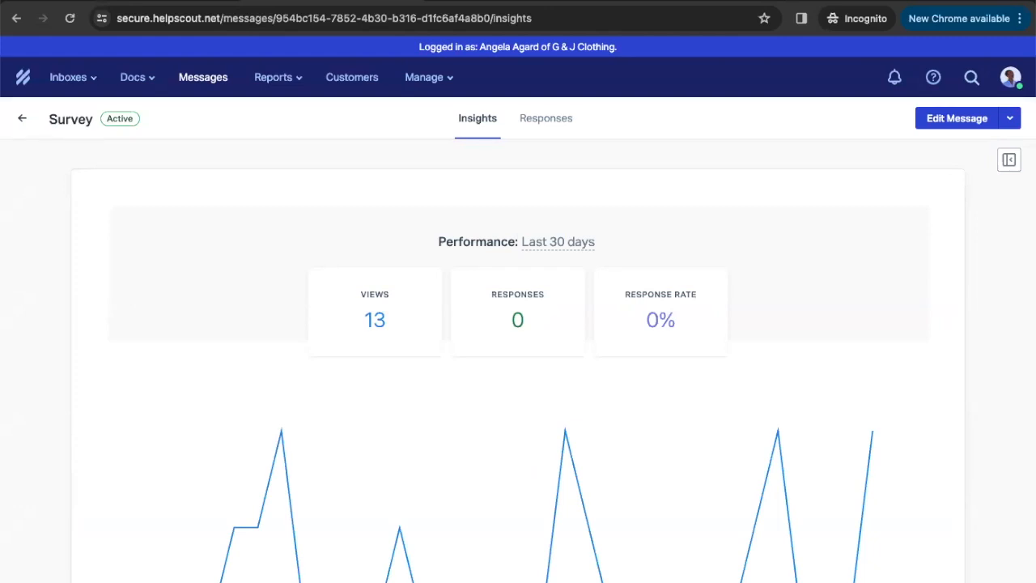
click(945, 119)
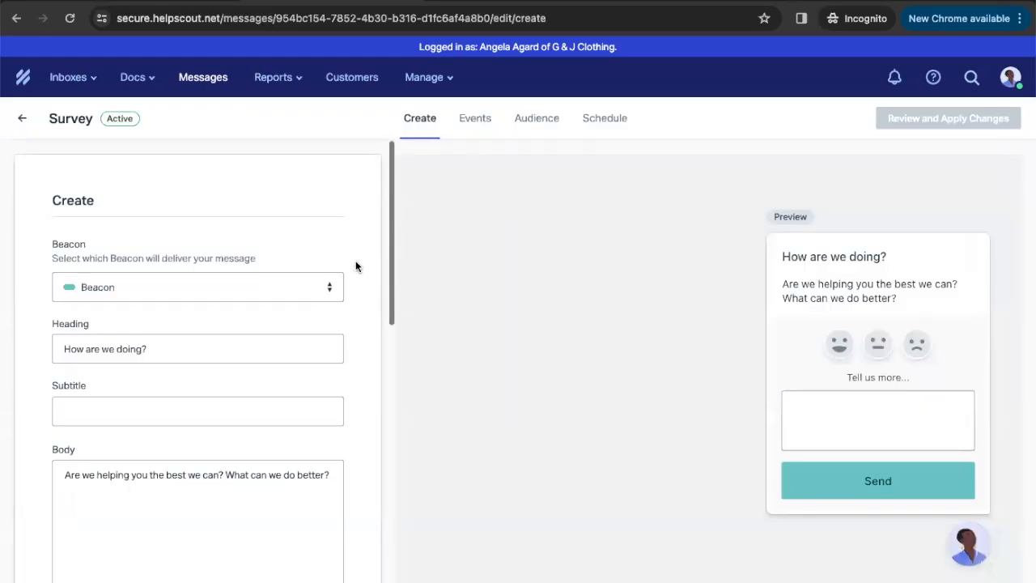
scroll(356, 267, down, 2)
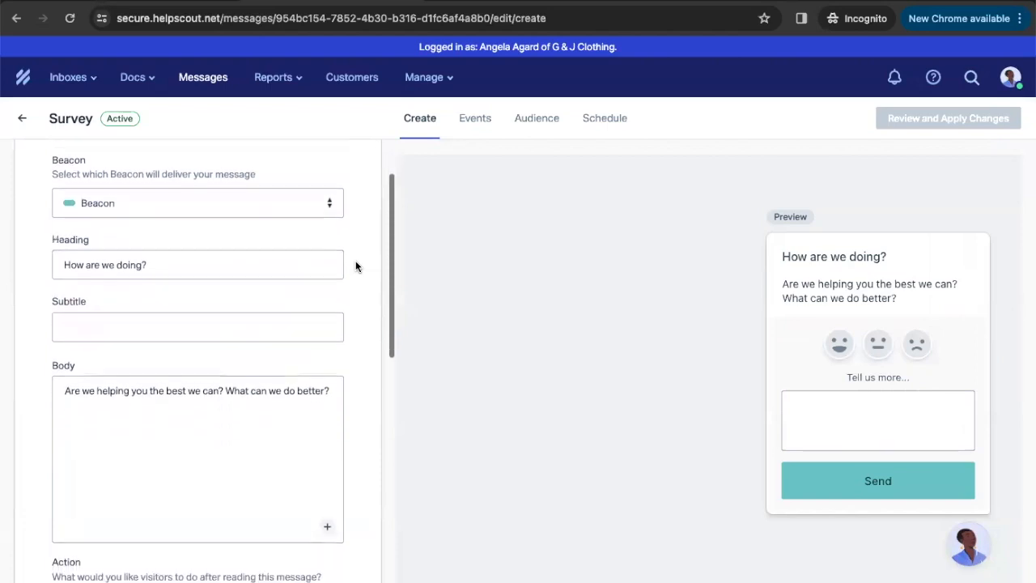
scroll(357, 267, up, 1)
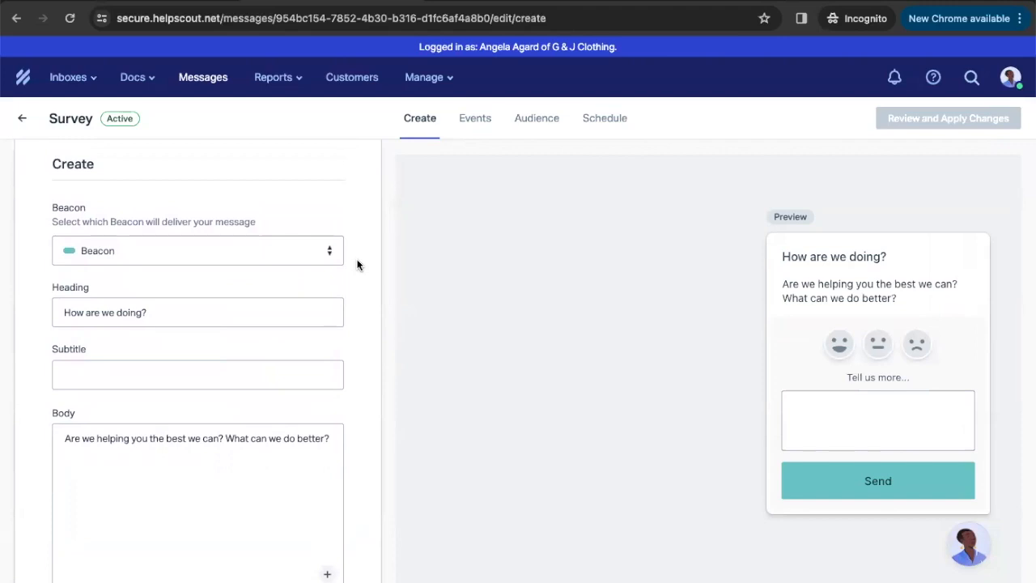
scroll(358, 265, down, 3)
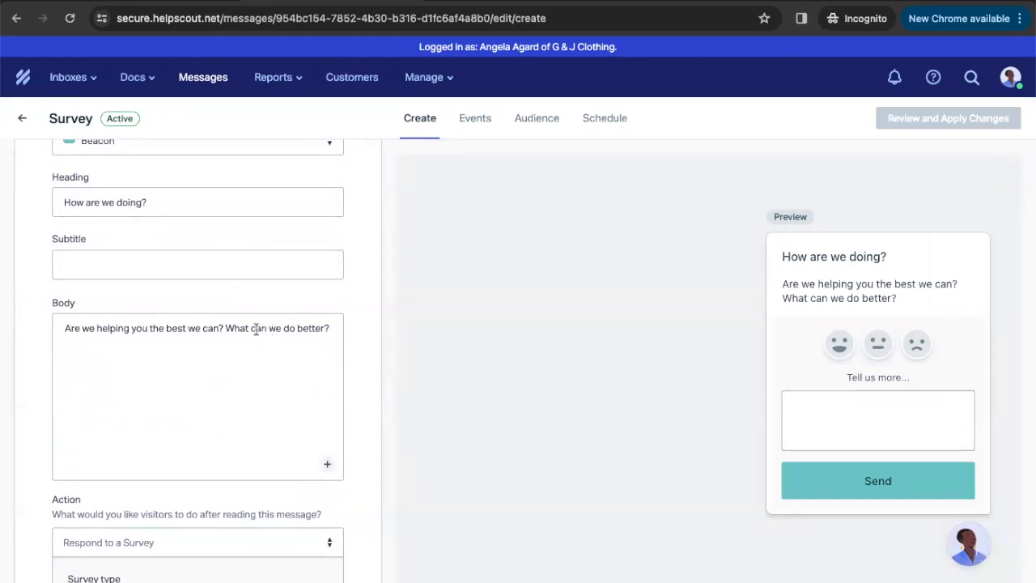
scroll(256, 328, down, 5)
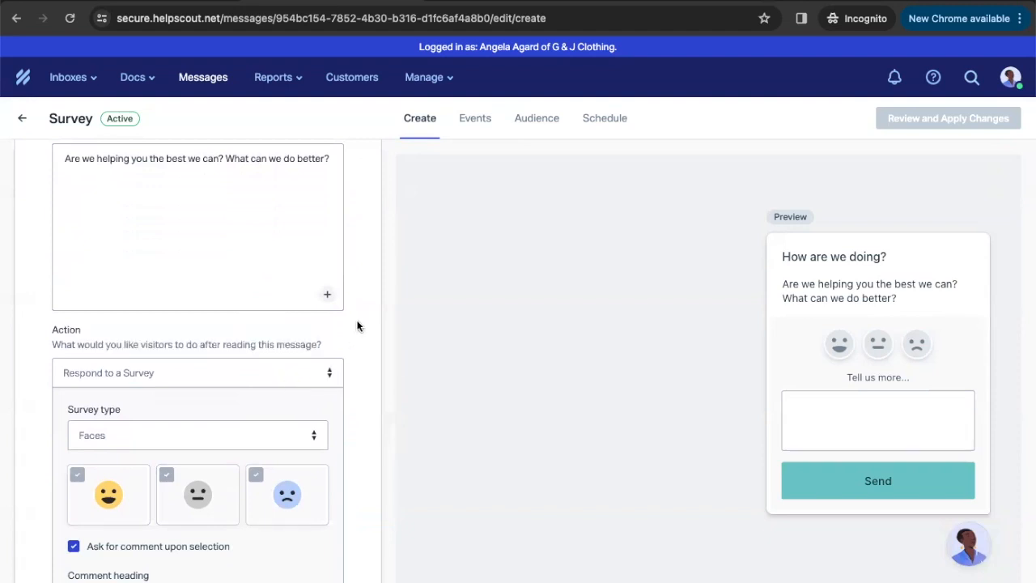
scroll(357, 327, down, 2)
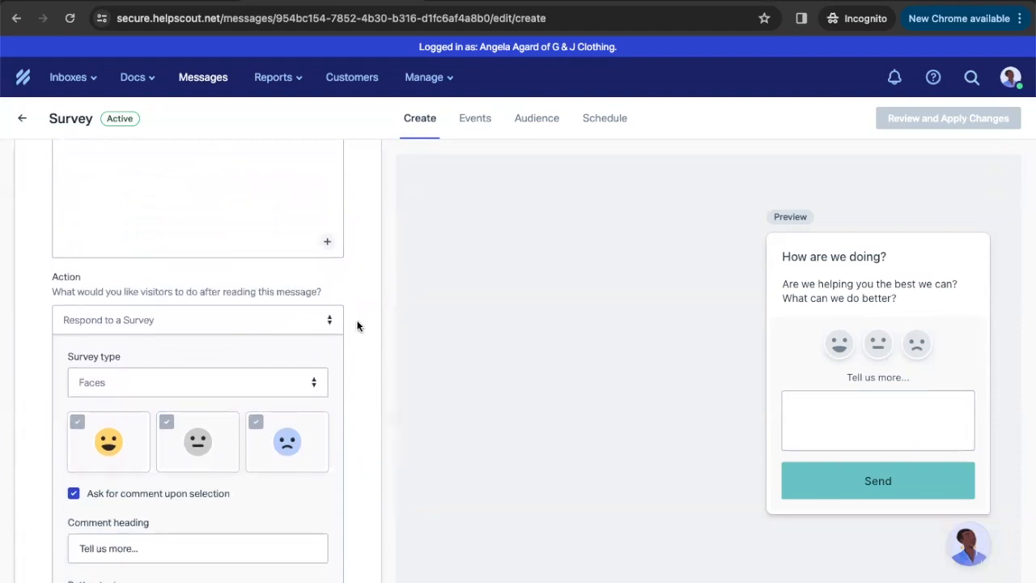
scroll(357, 326, down, 2)
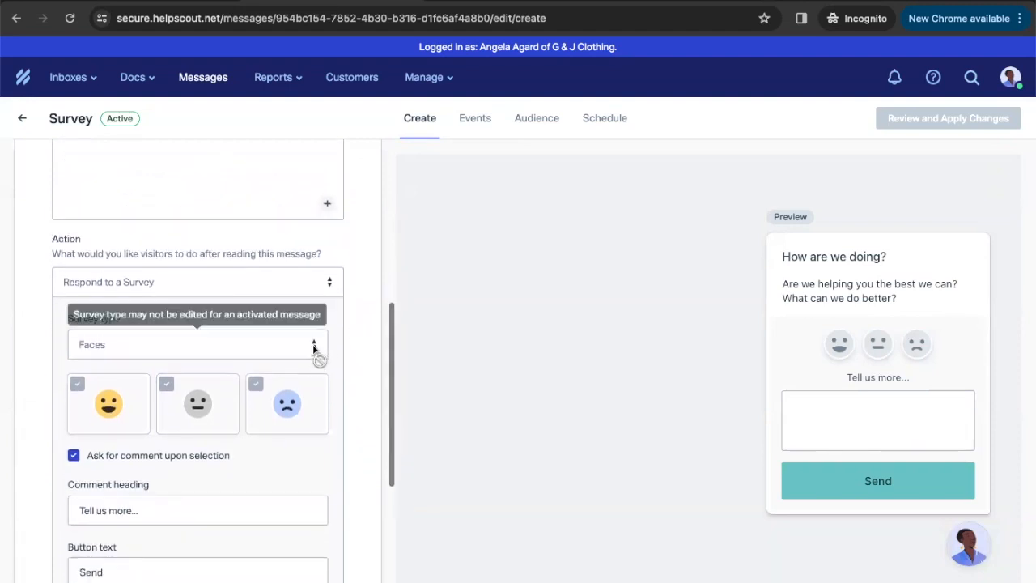
scroll(336, 357, down, 3)
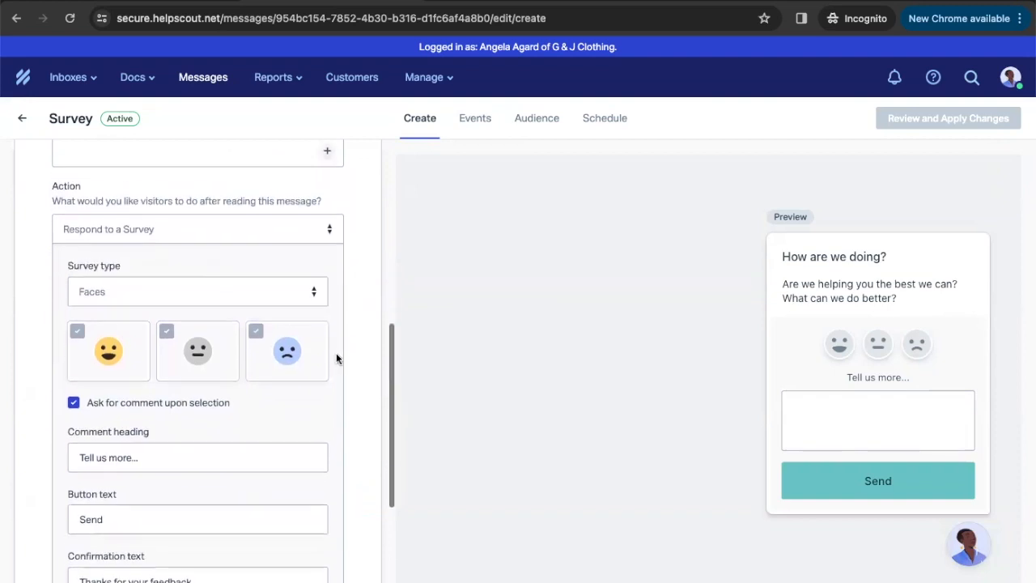
scroll(352, 381, down, 2)
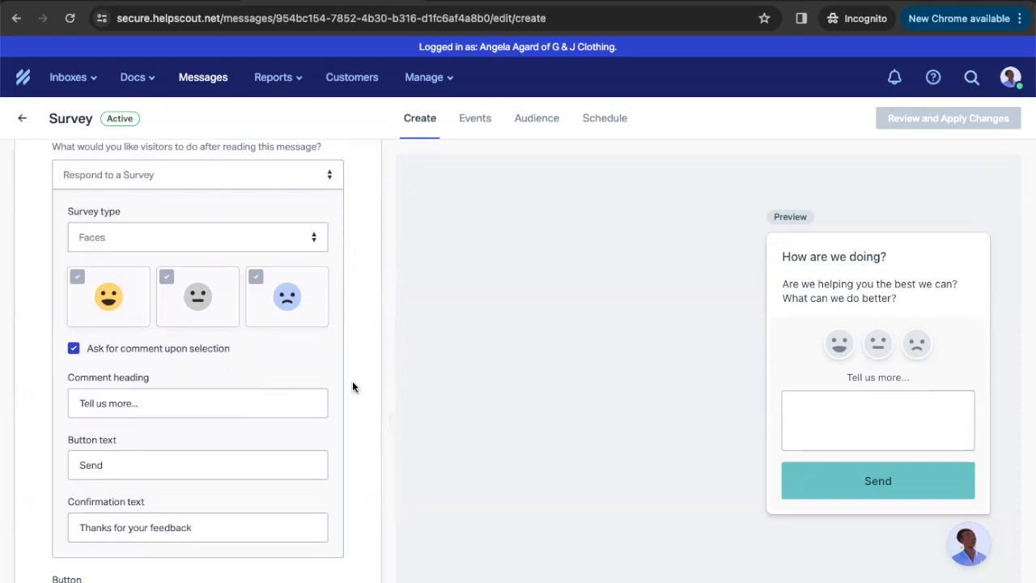
scroll(352, 387, up, 2)
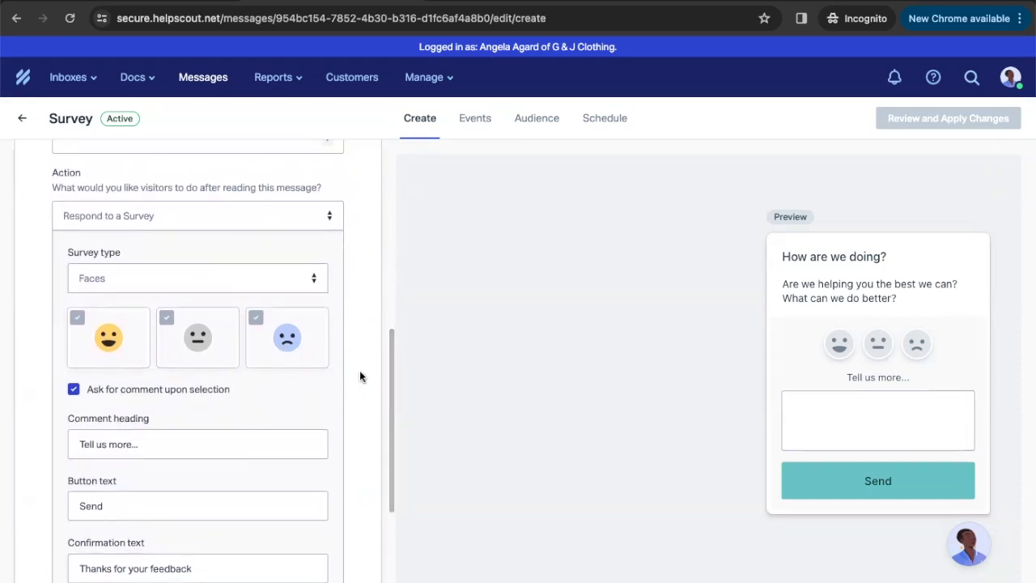
Move to the Survey's trigger settings and choose triggering after a sequence of events
click(467, 120)
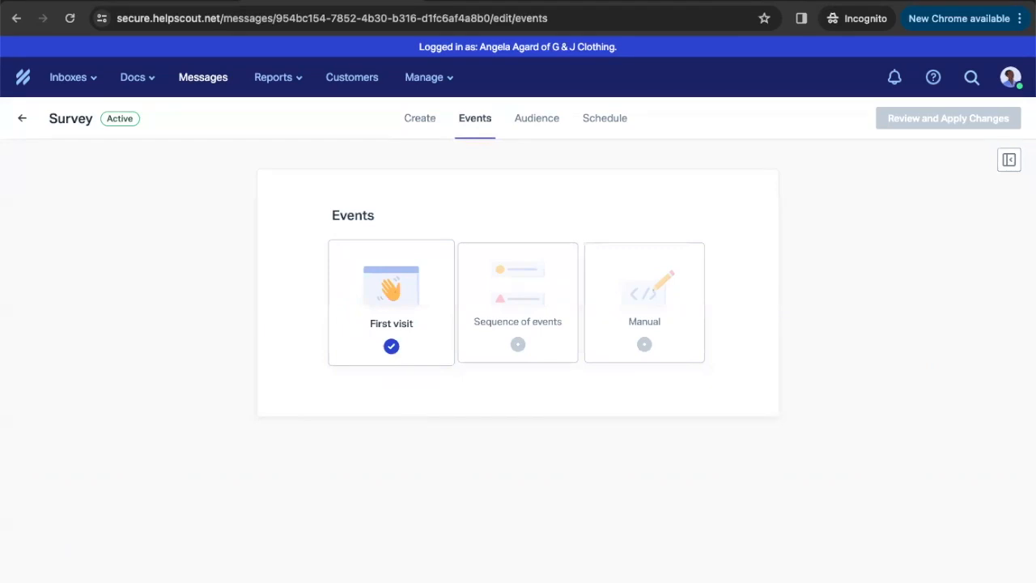
click(479, 305)
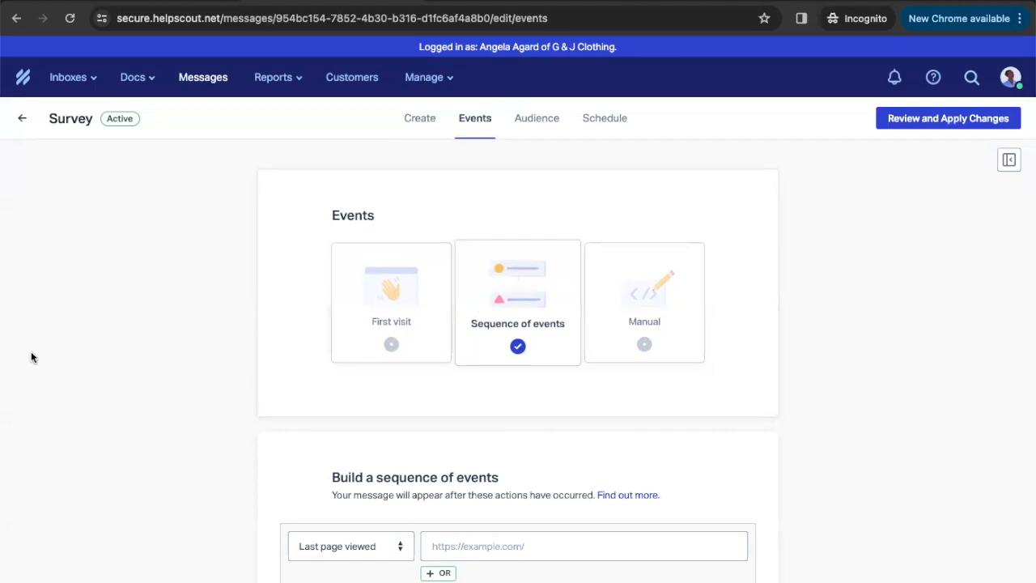
scroll(227, 344, down, 1)
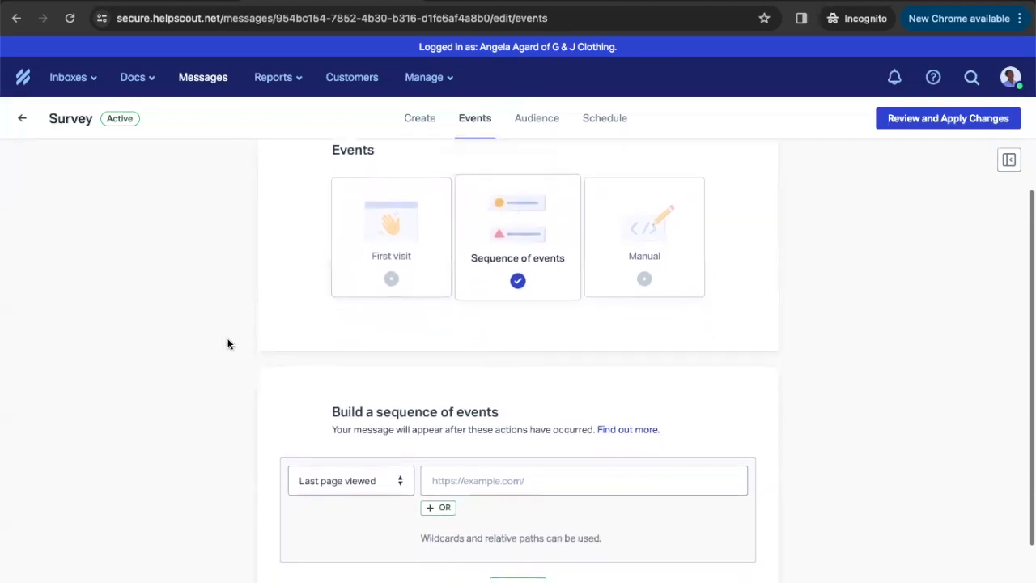
scroll(228, 344, down, 1)
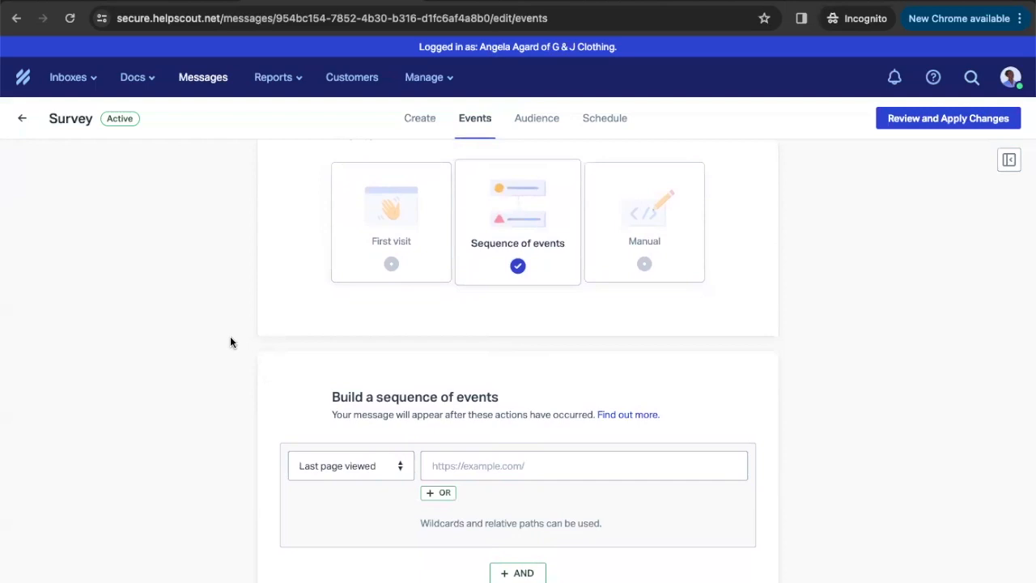
scroll(230, 342, down, 1)
Keep Time on page (10 seconds) as the event type and return to the Survey insights
click(400, 418)
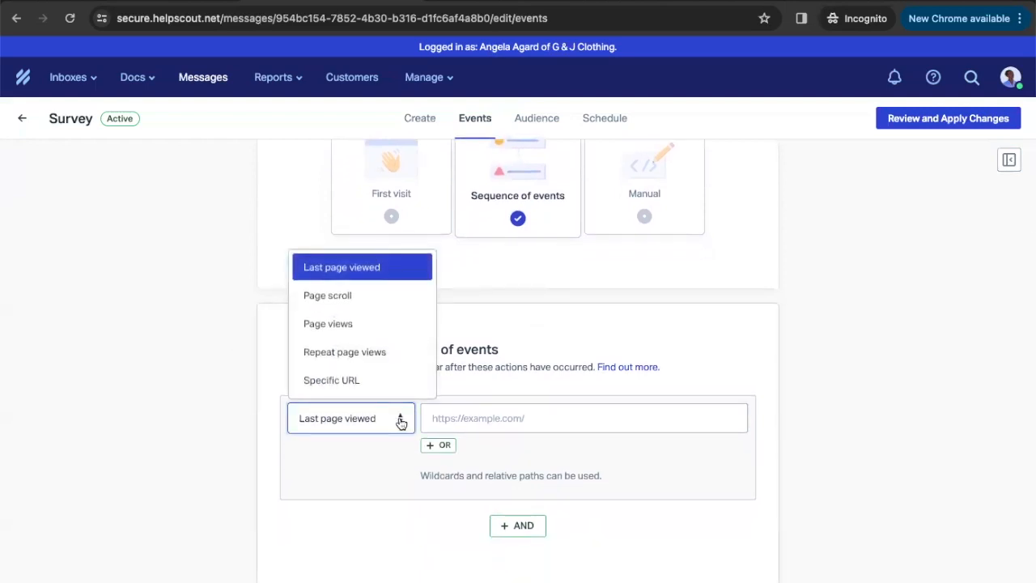
scroll(364, 347, down, 1)
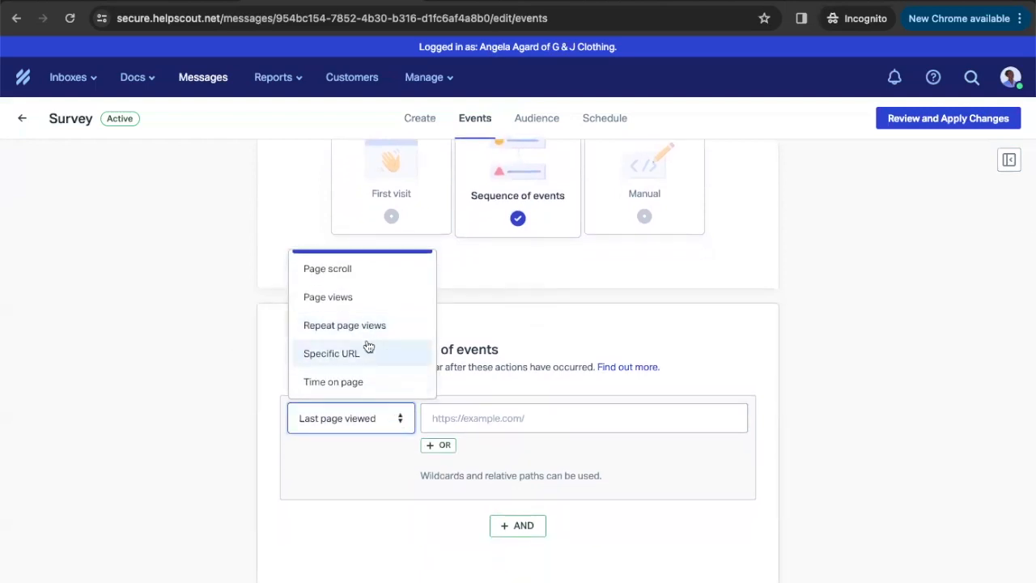
click(366, 383)
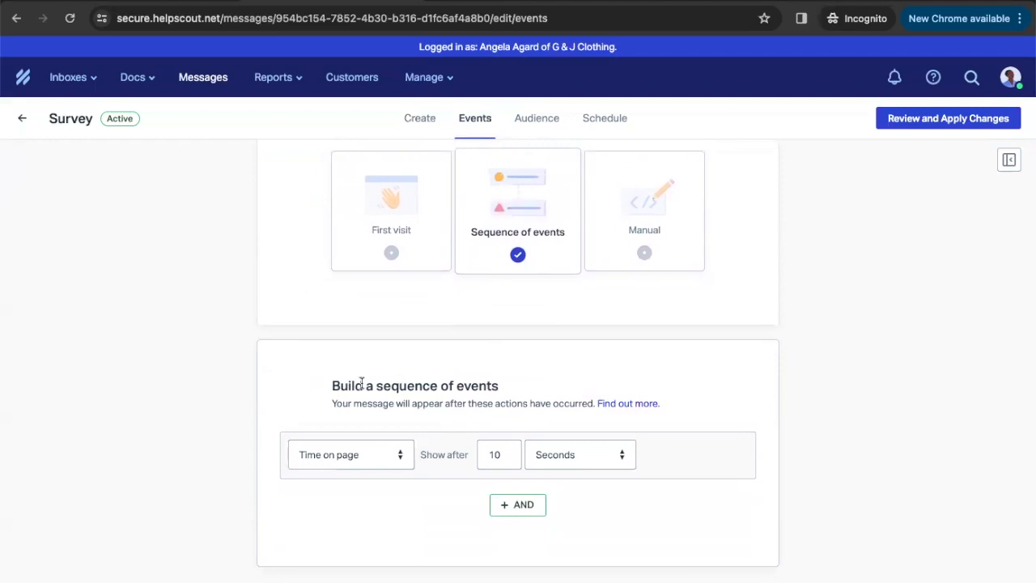
click(400, 459)
scroll(383, 421, up, 1)
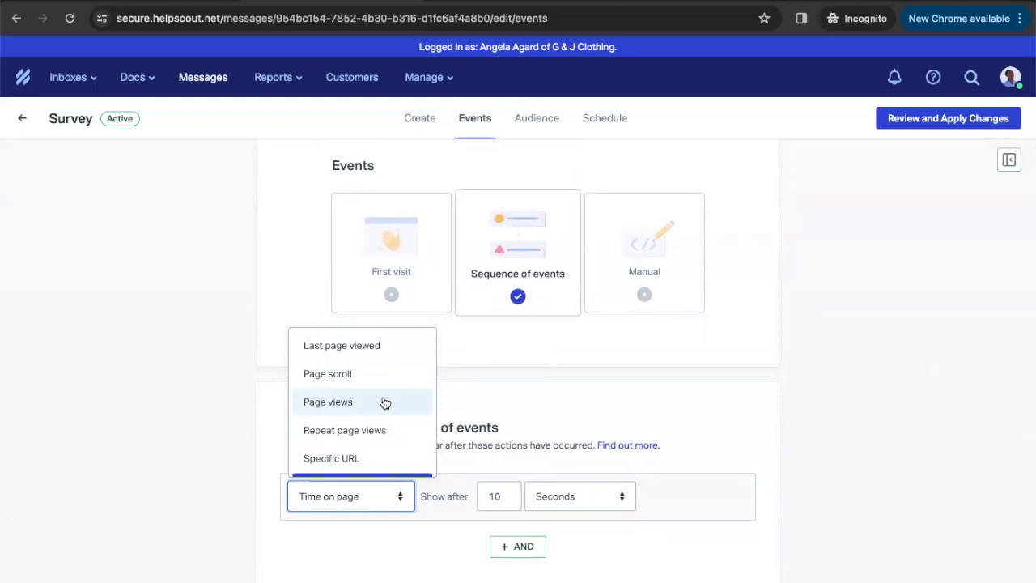
scroll(385, 405, down, 1)
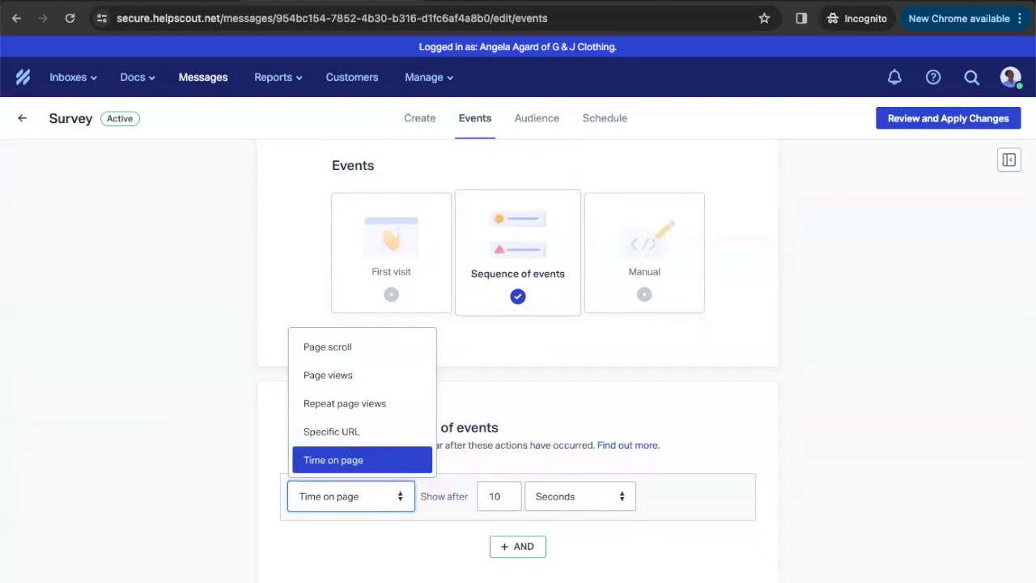
click(200, 323)
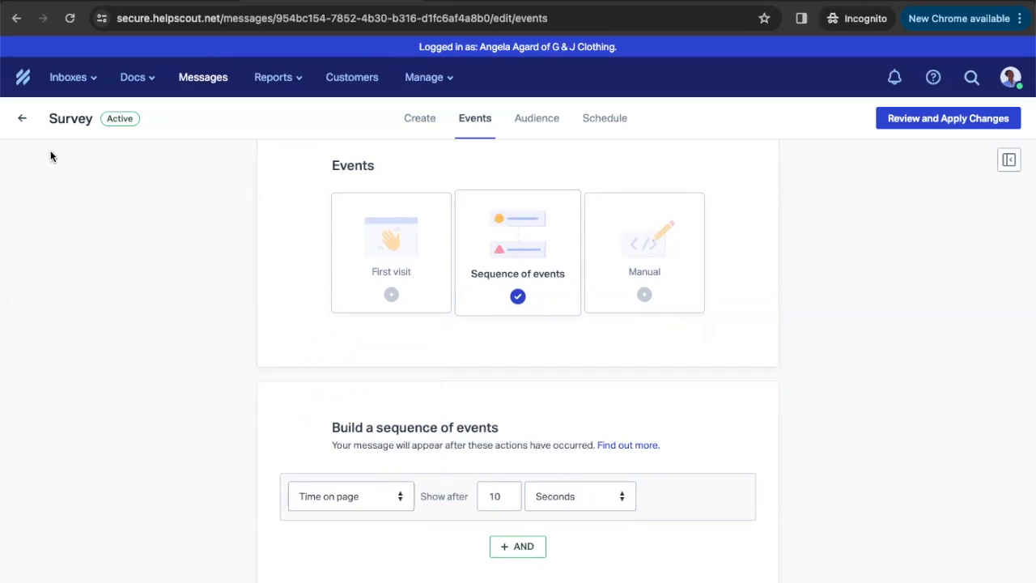
click(22, 119)
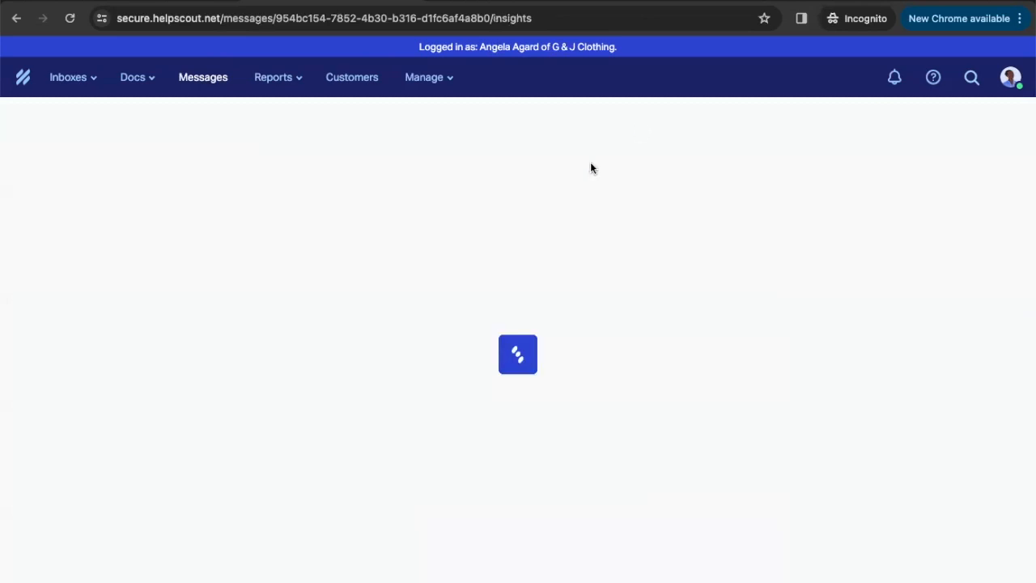
Go back to the Messages list and preview the Setup guide, Webinar and other Beacon messages
click(24, 119)
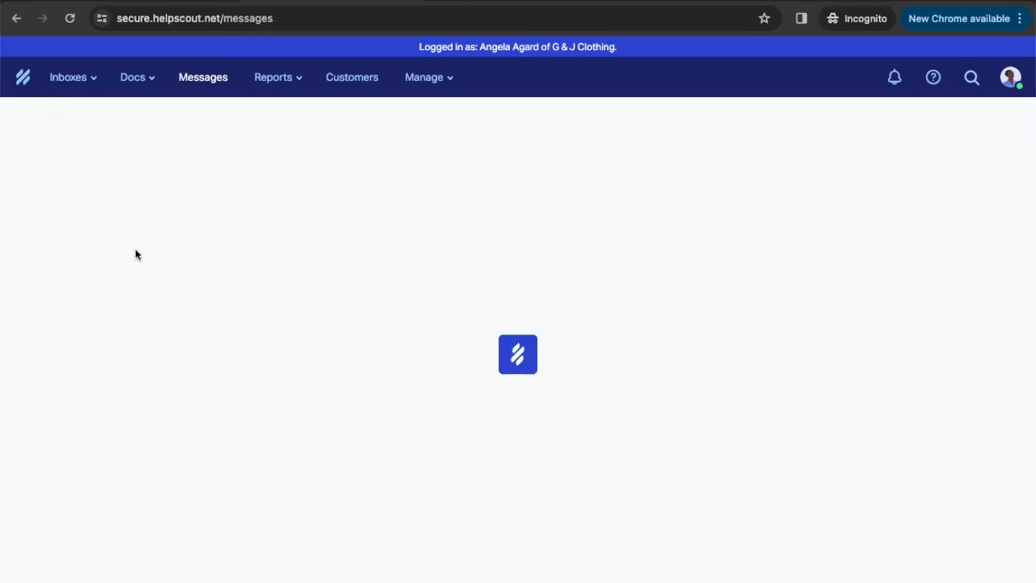
scroll(99, 263, down, 5)
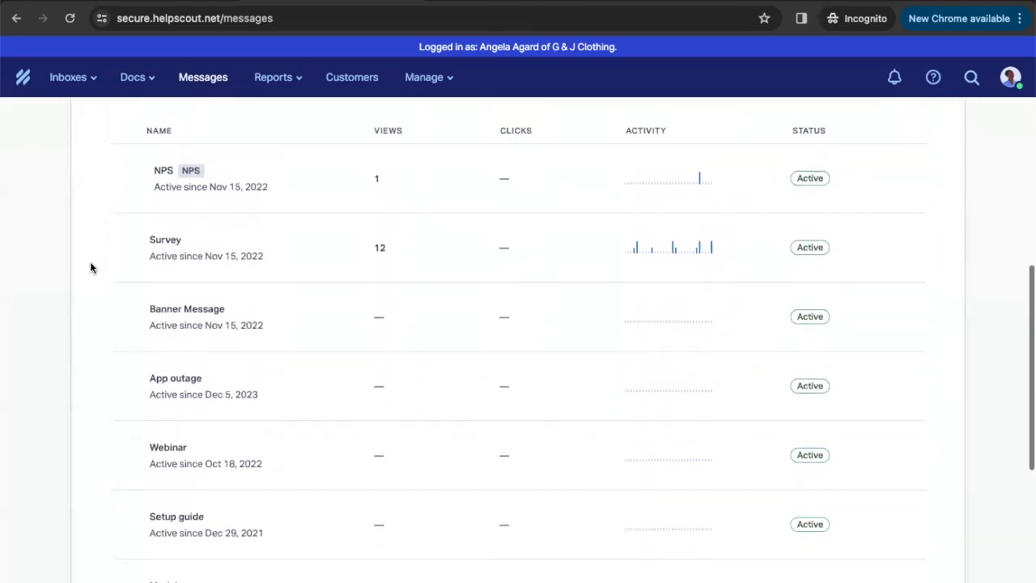
scroll(90, 264, down, 3)
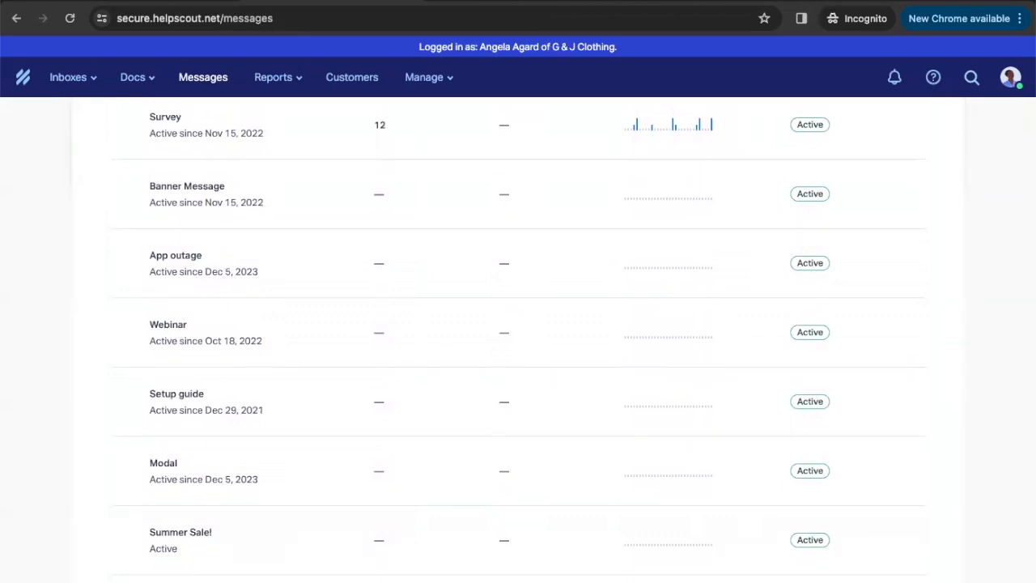
mouse_move(196, 398)
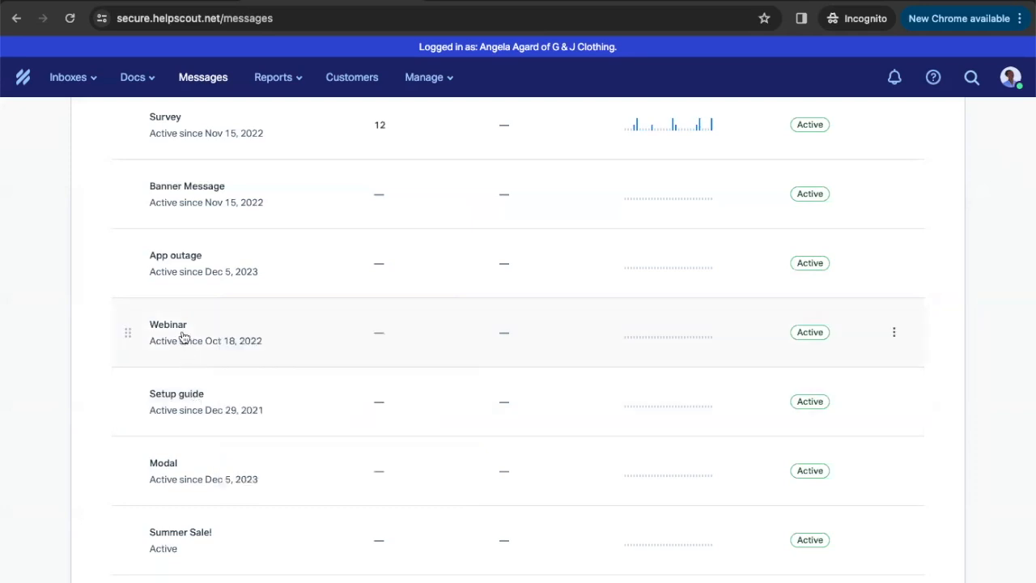
mouse_move(183, 334)
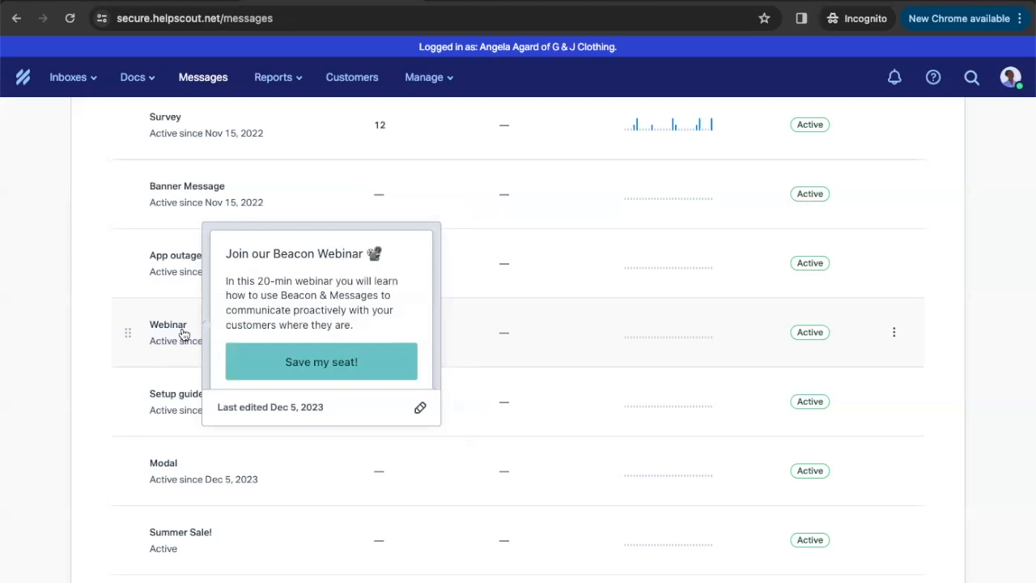
mouse_move(189, 256)
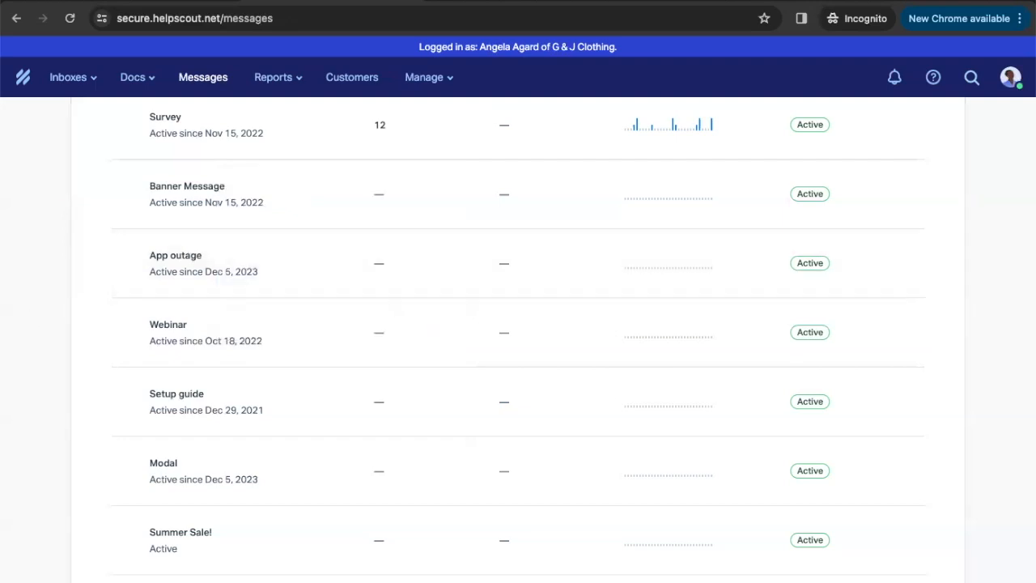
Preview the Survey and NPS Beacon messages, then return to the G & J Clothing dashboard
scroll(197, 398, up, 3)
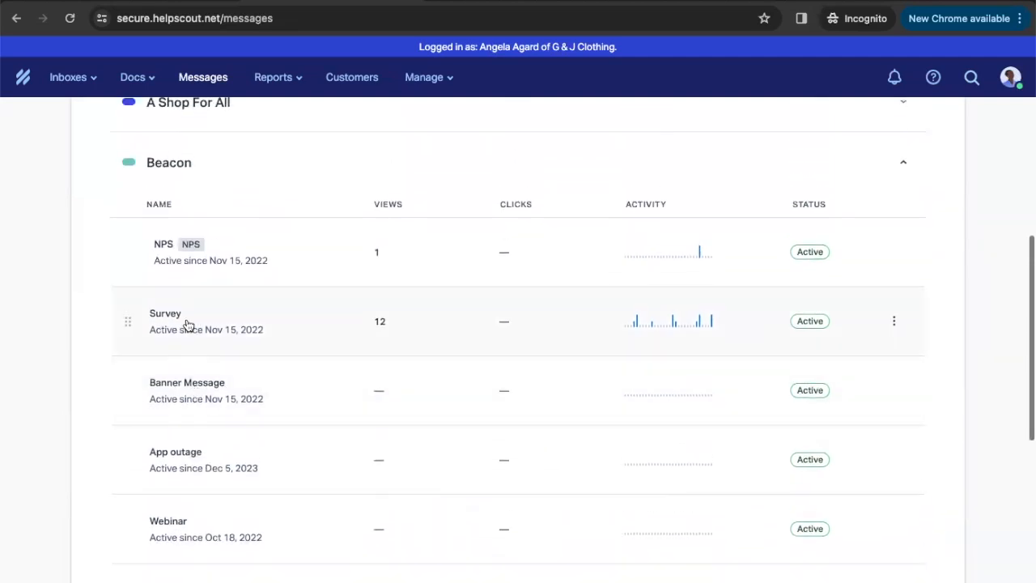
mouse_move(188, 324)
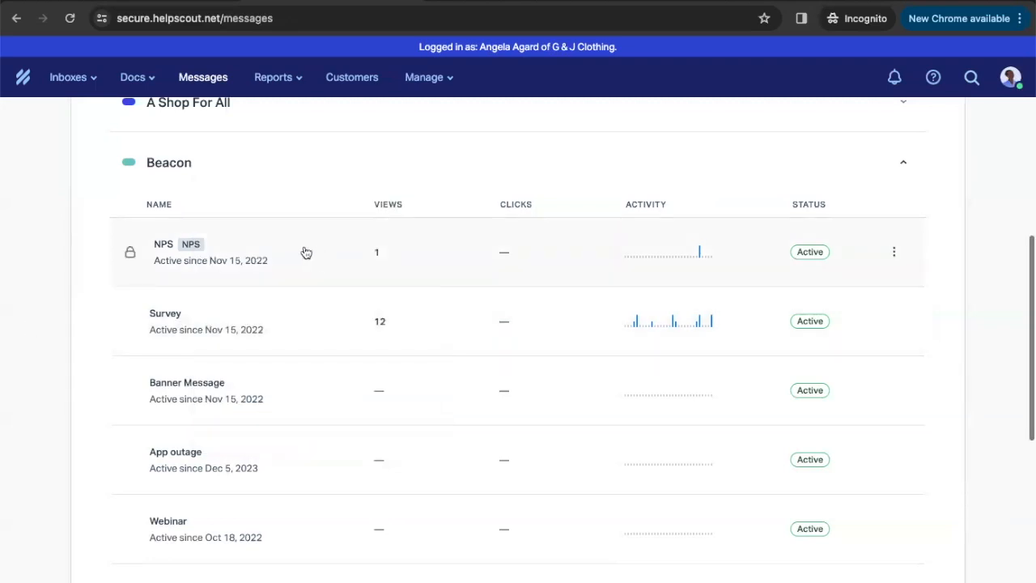
mouse_move(274, 255)
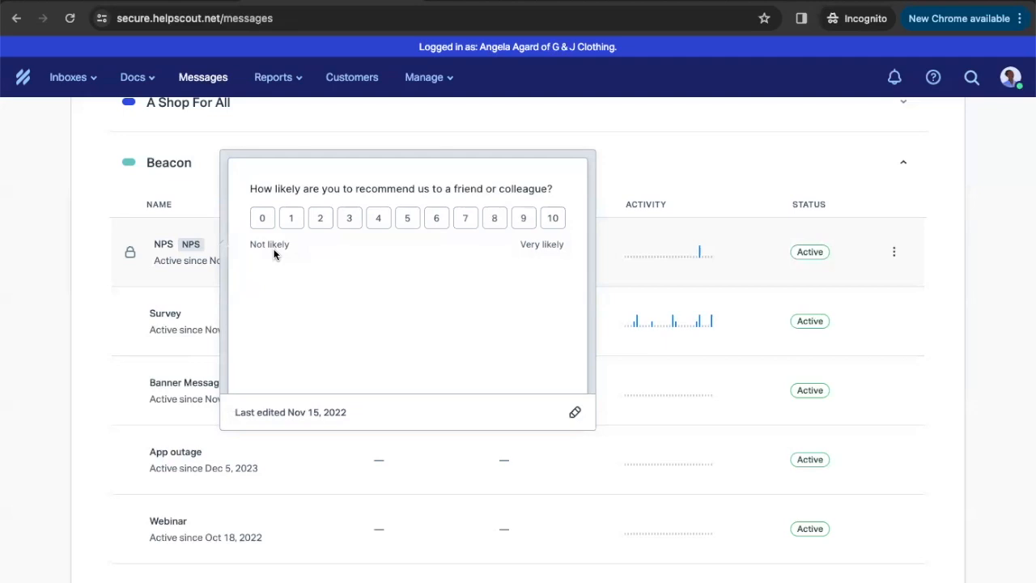
click(16, 18)
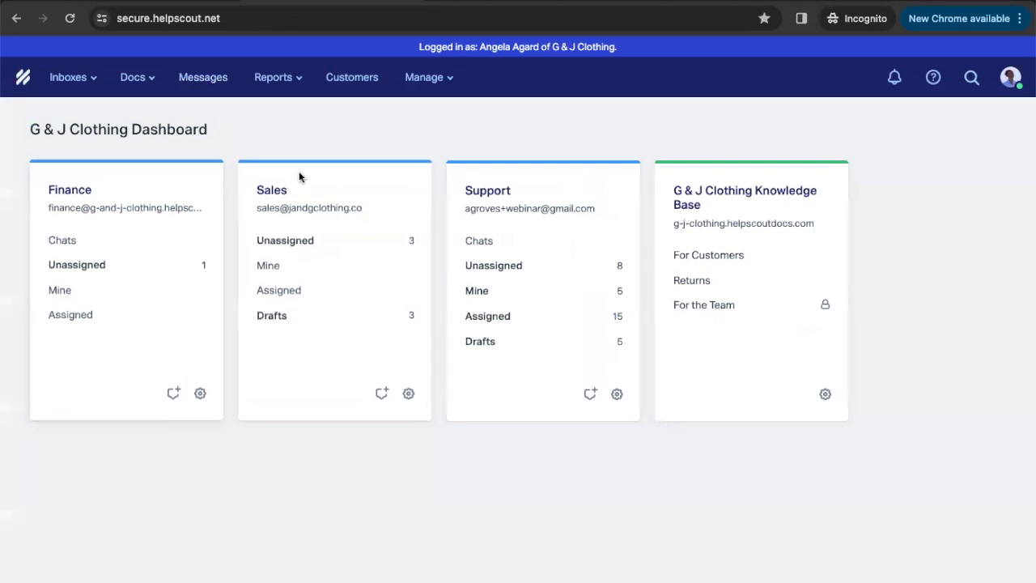
Set chat availability to Available and open the G & J Clothing Knowledge Base site
click(1013, 78)
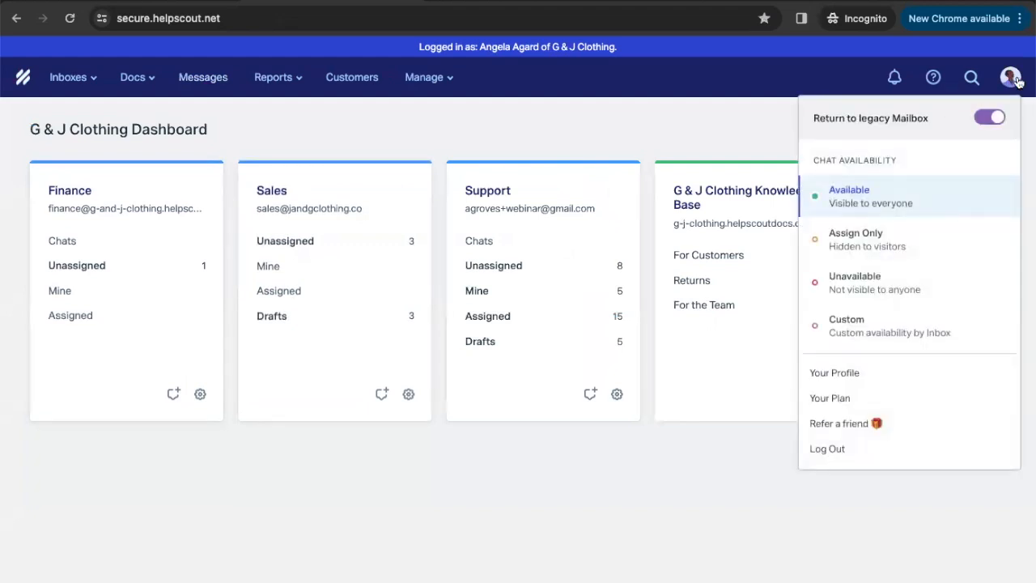
click(913, 205)
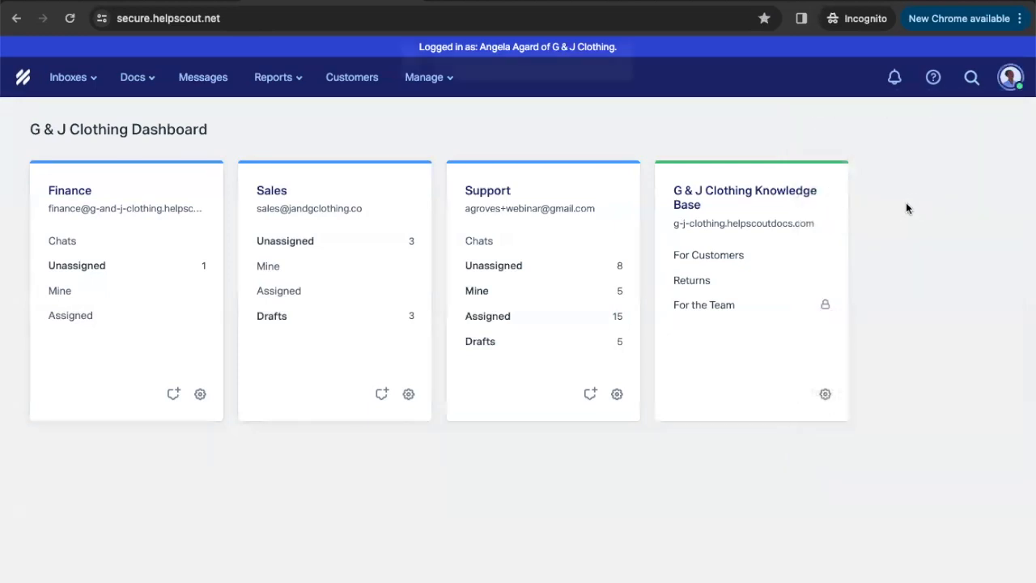
click(765, 193)
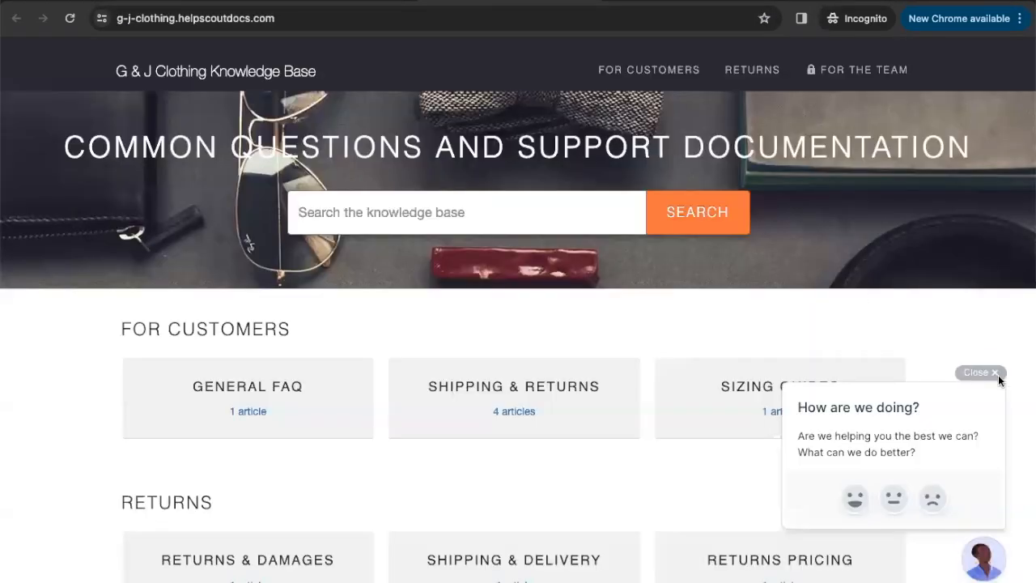
Dismiss the survey popup and start a live chat from the Beacon widget
click(992, 373)
click(983, 558)
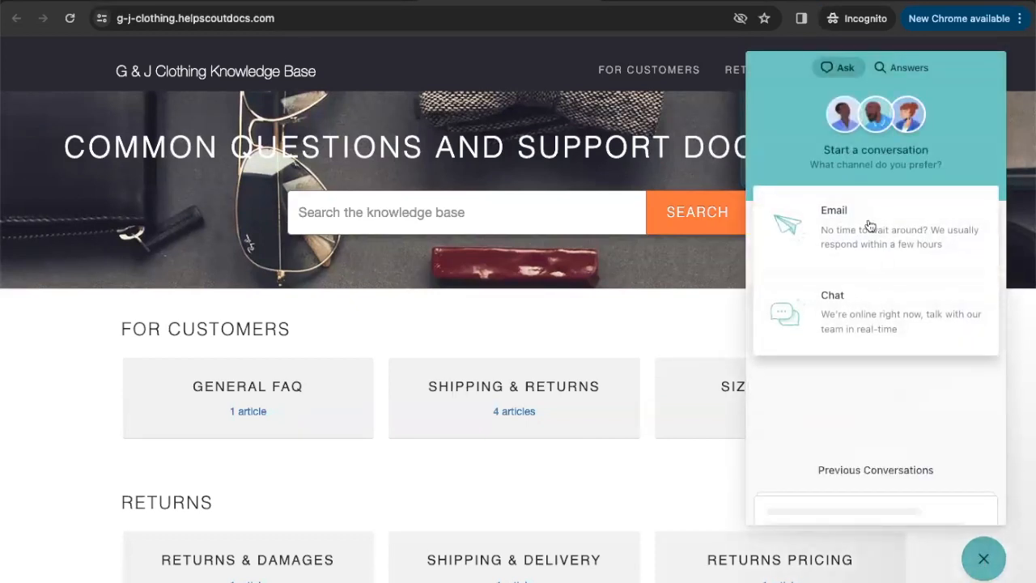
click(891, 314)
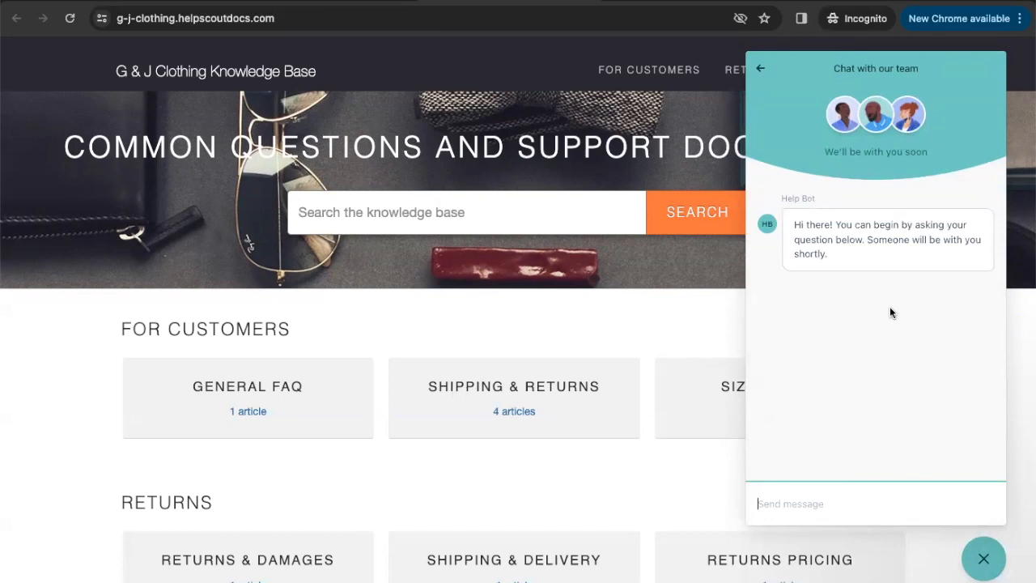
Send 'I am missing something from my order.' and the customer's e-mail address in the chat
text(I am missing something from my)
key(BackSpace)
key(BackSpace)
key(BackSpace)
key(BackSpace)
key(BackSpace)
text(om)
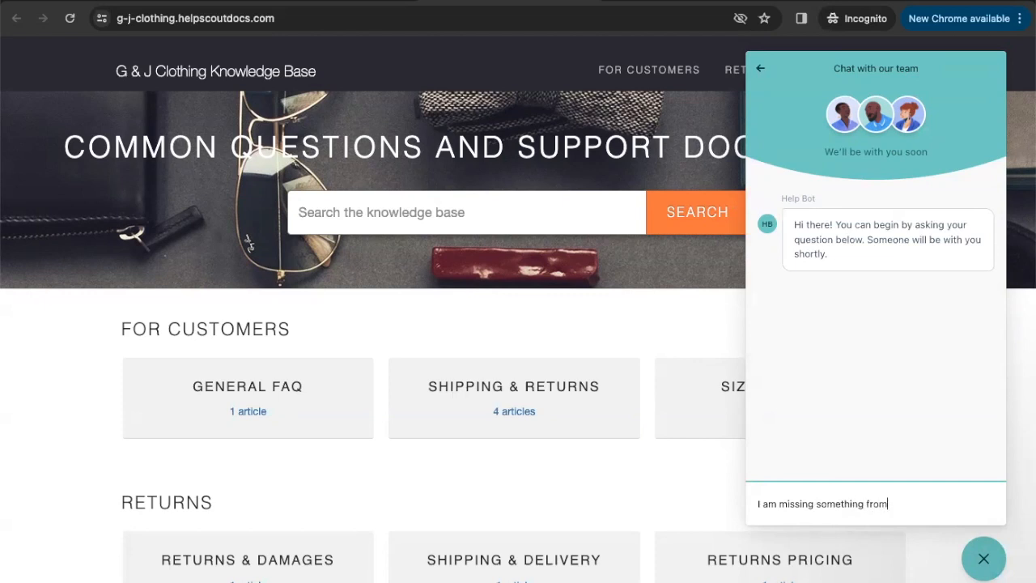
text( my order.)
key(Return)
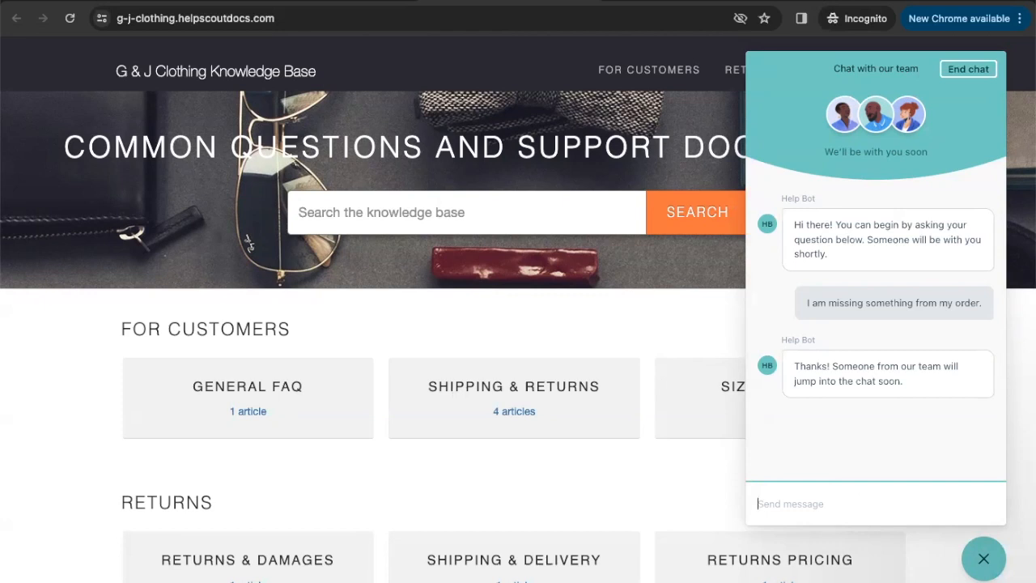
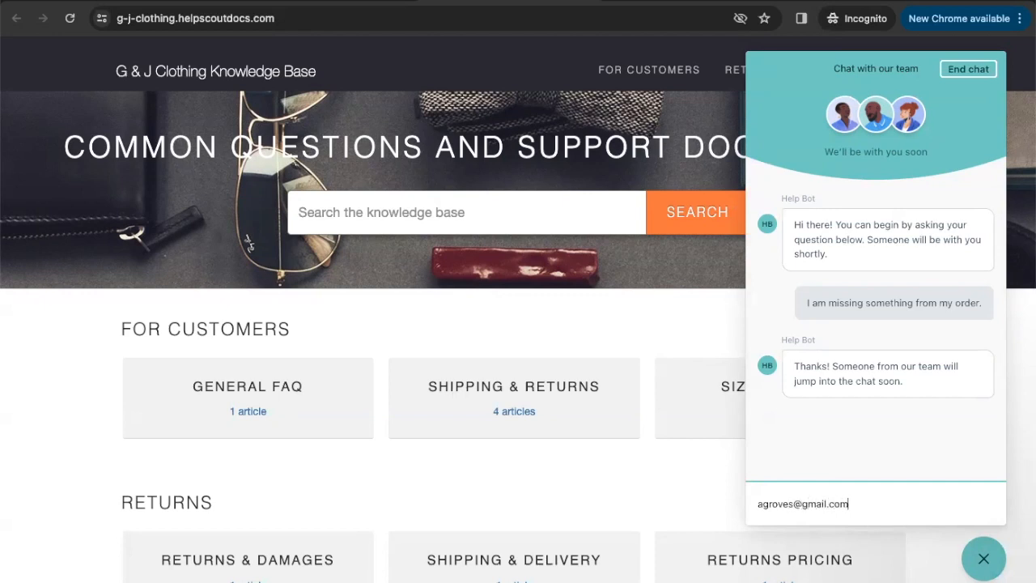
key(Return)
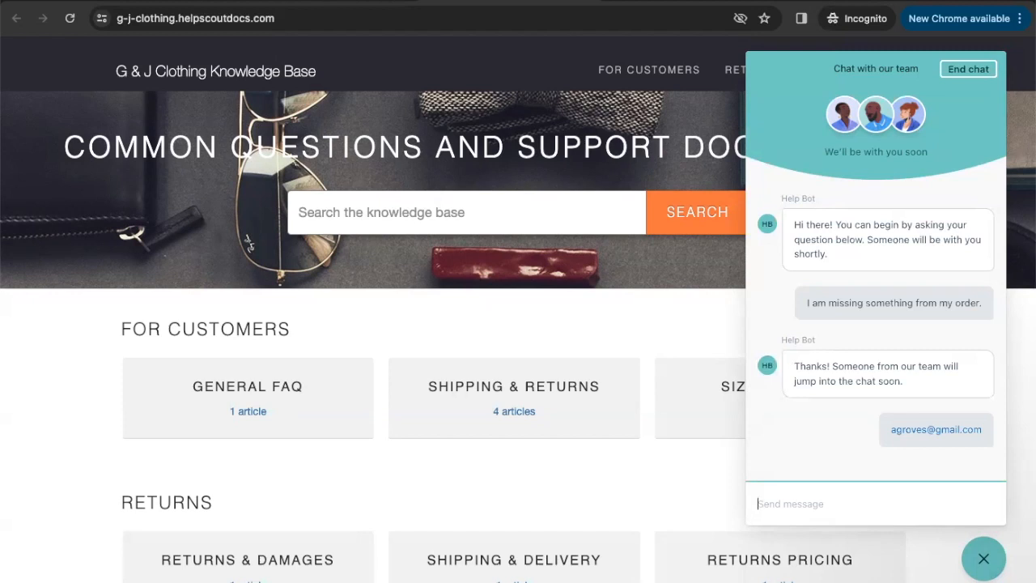
click(335, 1)
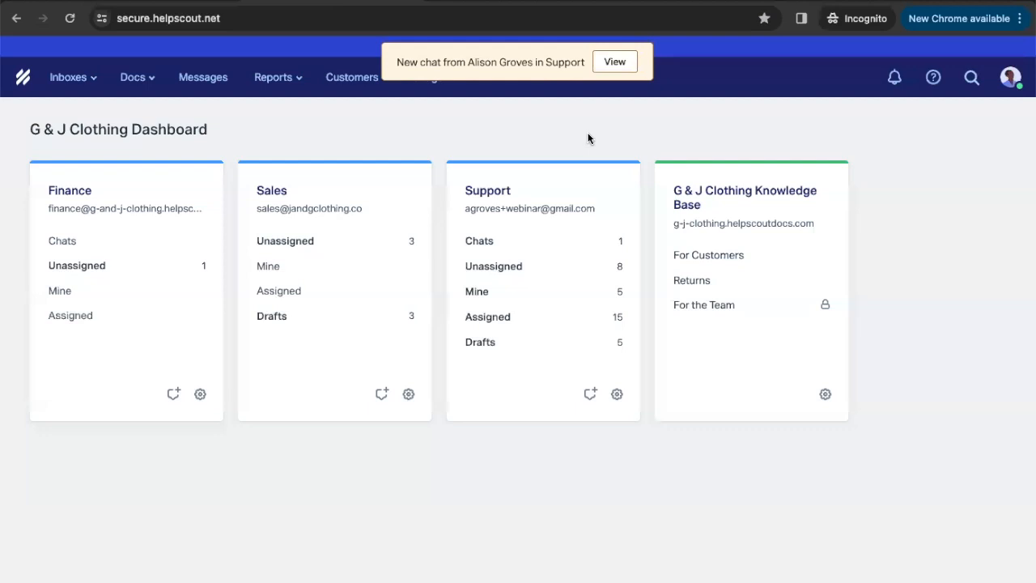
Open and accept the new missing-order Support chat, then bring up the reply actions menu
click(614, 62)
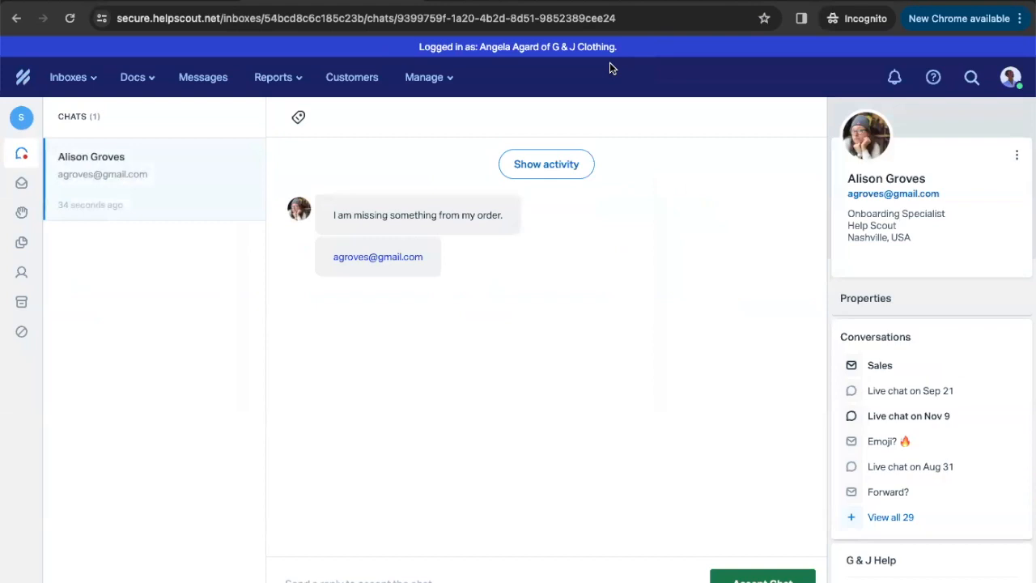
click(761, 579)
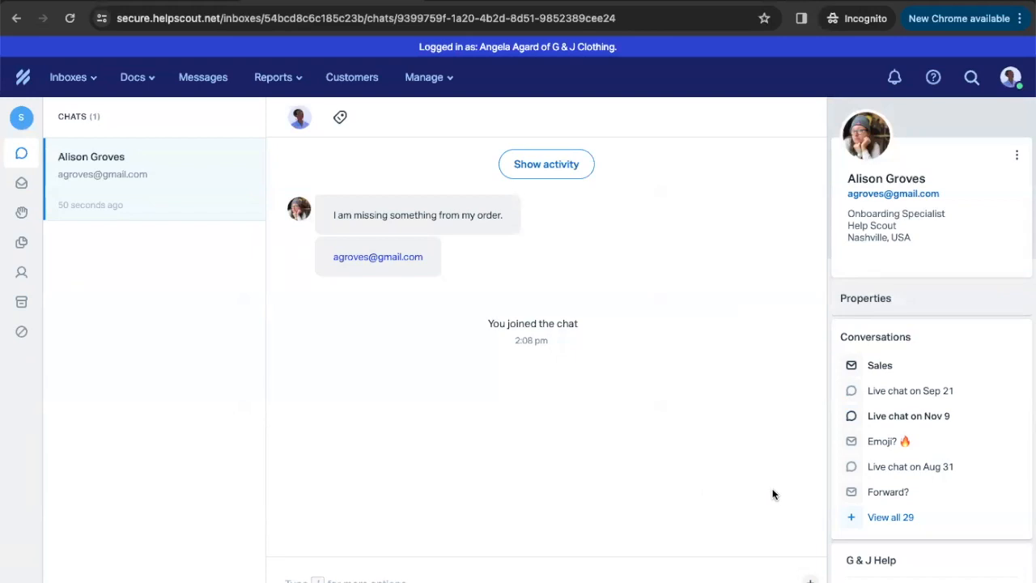
key(slash)
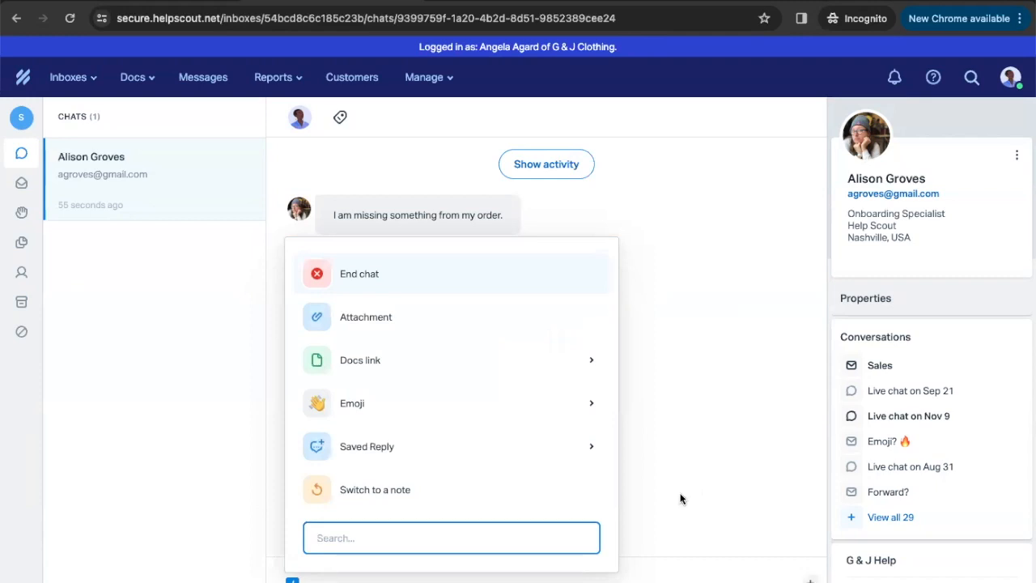
Send the customer a link to the 'Where is my order?' Docs article
click(418, 365)
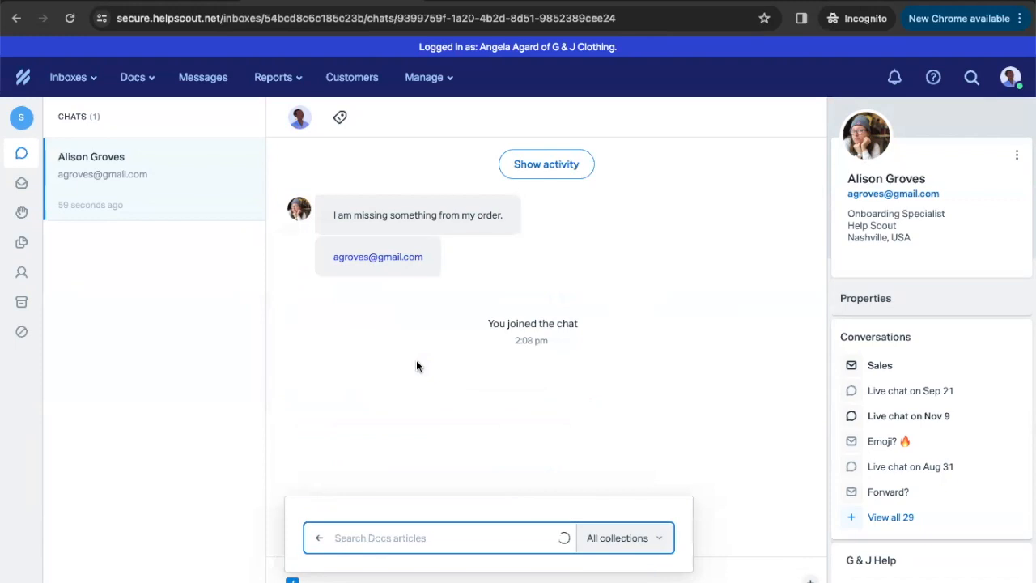
text(ship)
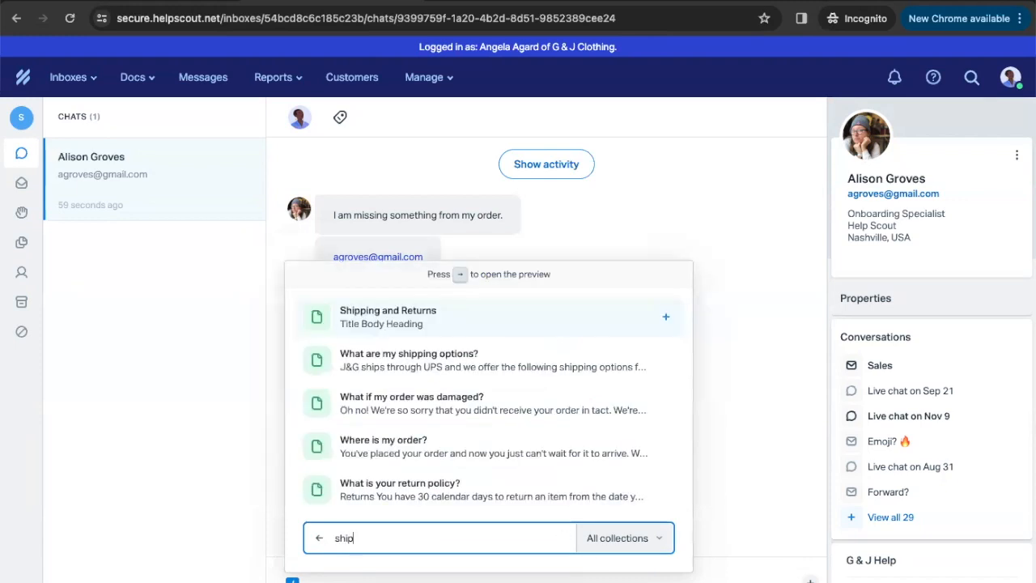
click(416, 442)
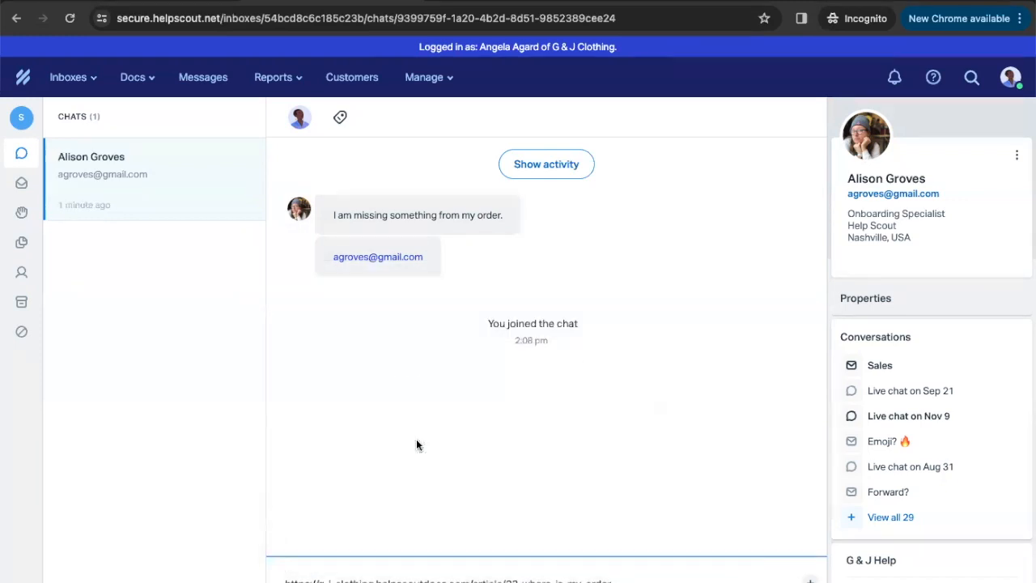
key(Return)
Insert the 'Products: Out of stock' saved reply into the chat reply box
key(slash)
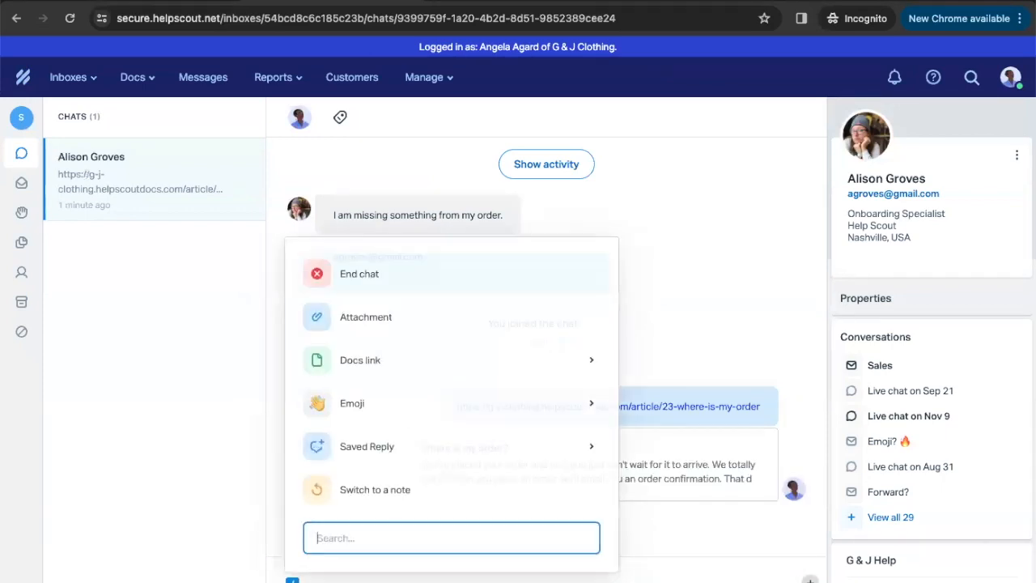
click(436, 453)
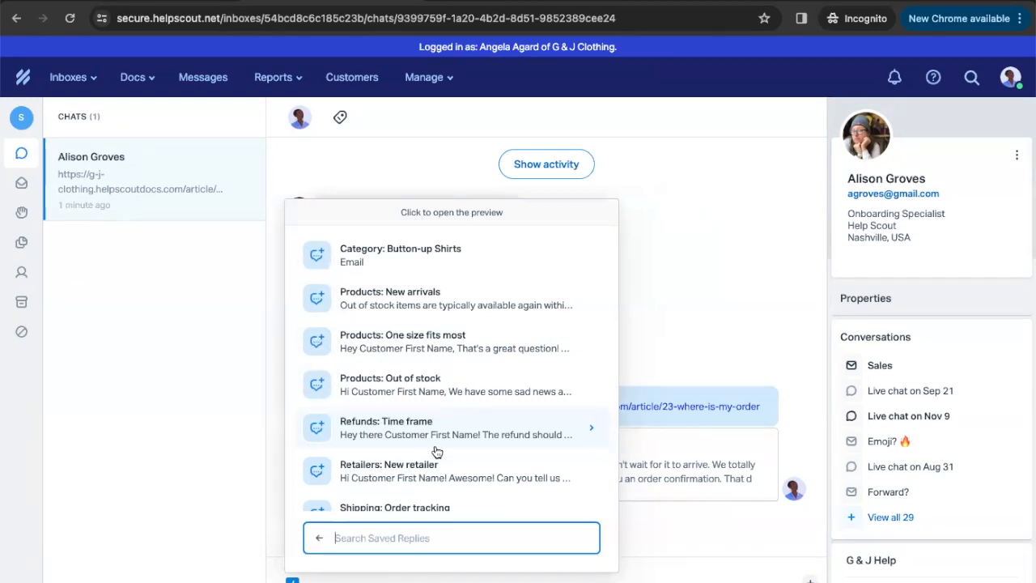
click(419, 383)
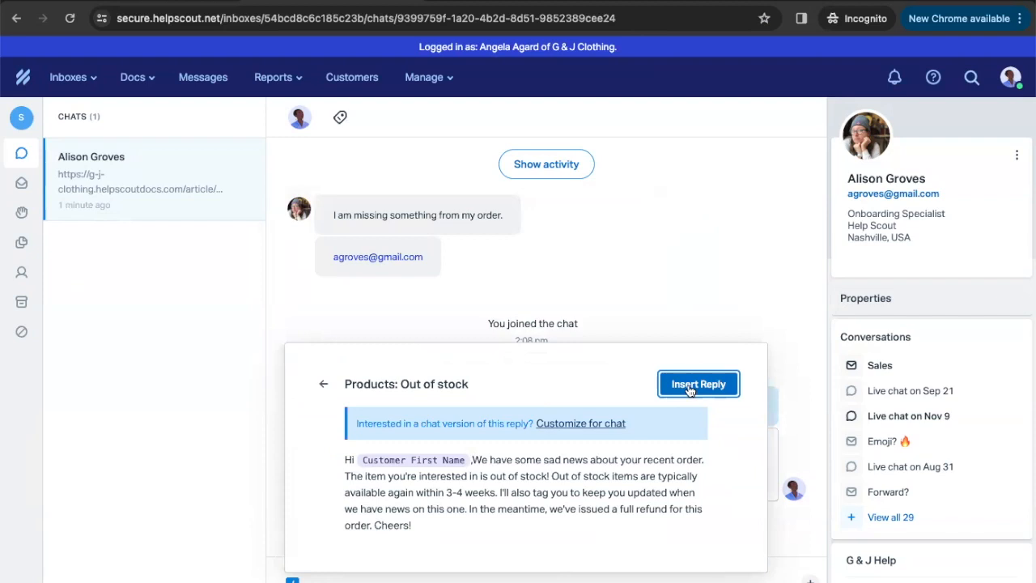
click(690, 386)
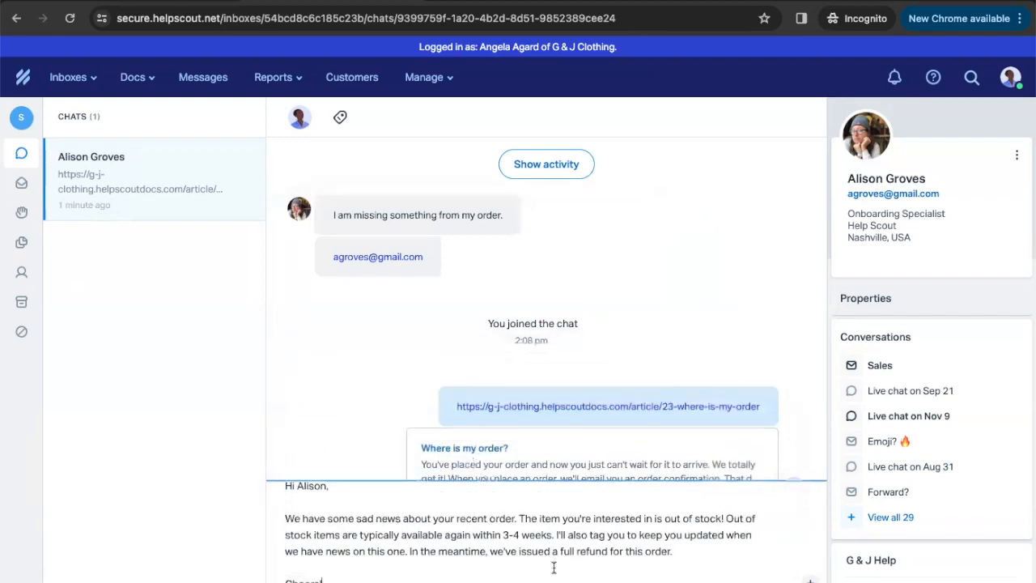
Send the out-of-stock reply and answer from the Beacon with 'Thank you so much!'
key(Return)
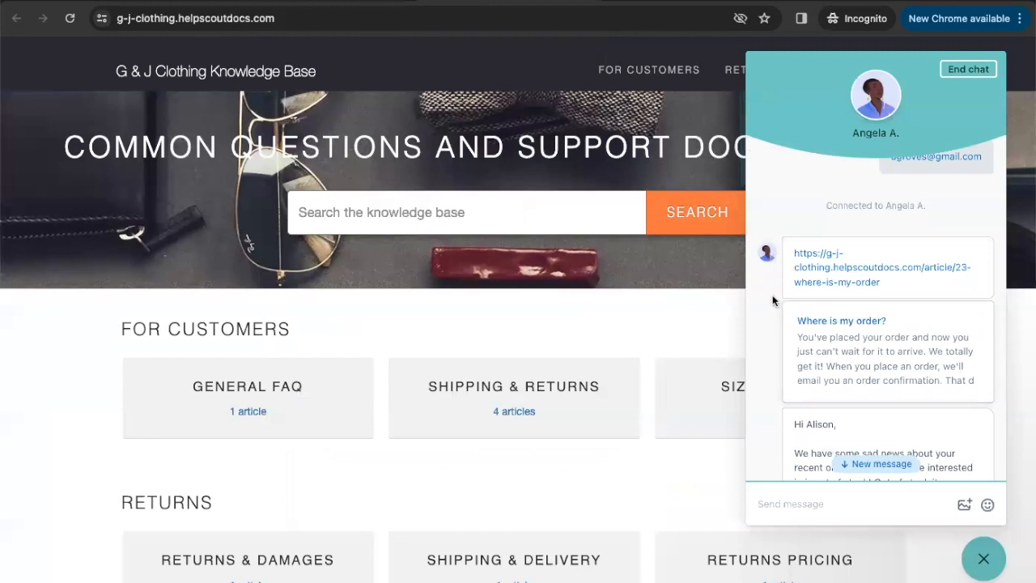
scroll(769, 296, down, 5)
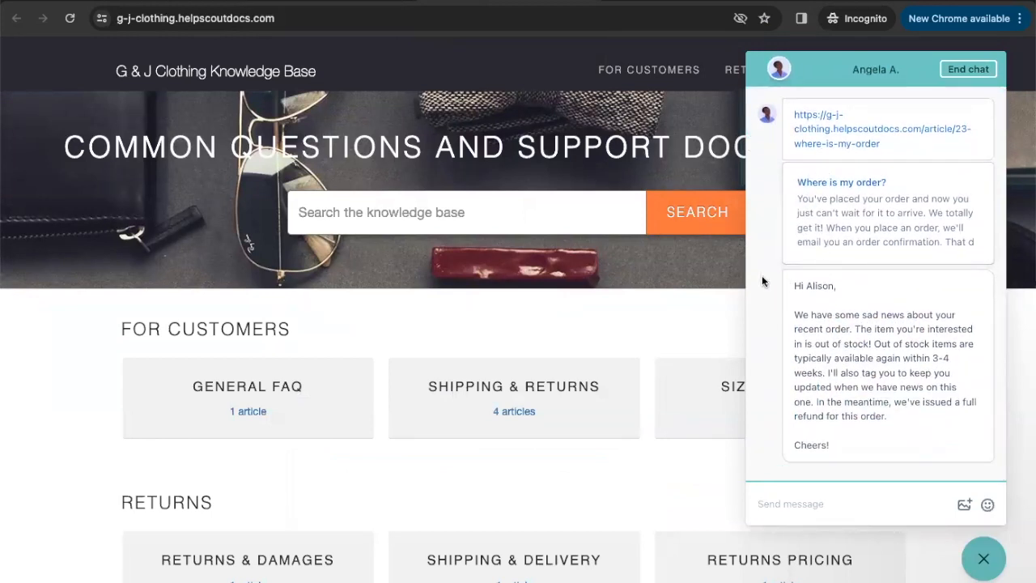
text(Thank you so much!)
key(Return)
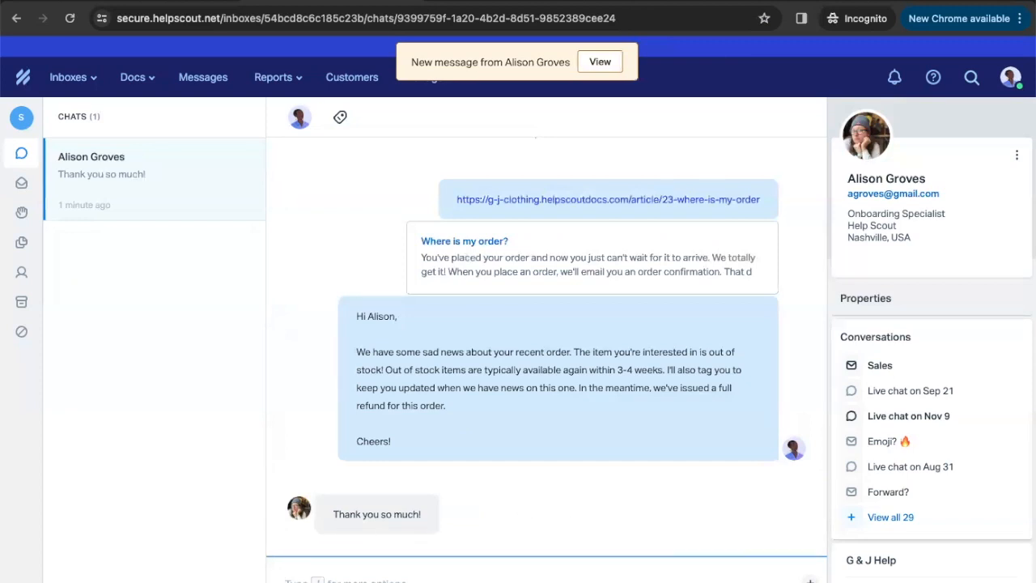
End the live chat with the conversation status switched from Closed to Active
key(slash)
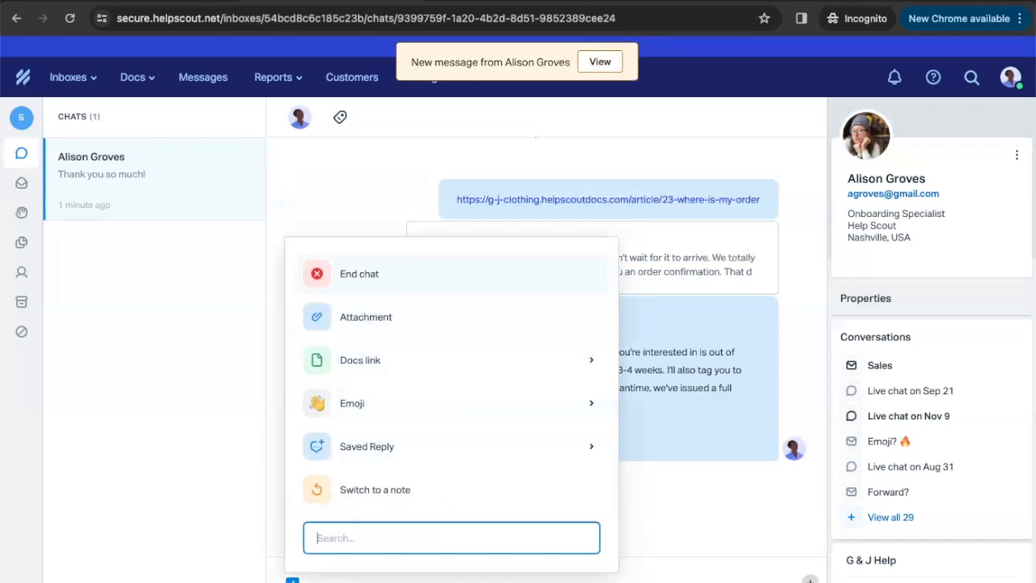
click(398, 280)
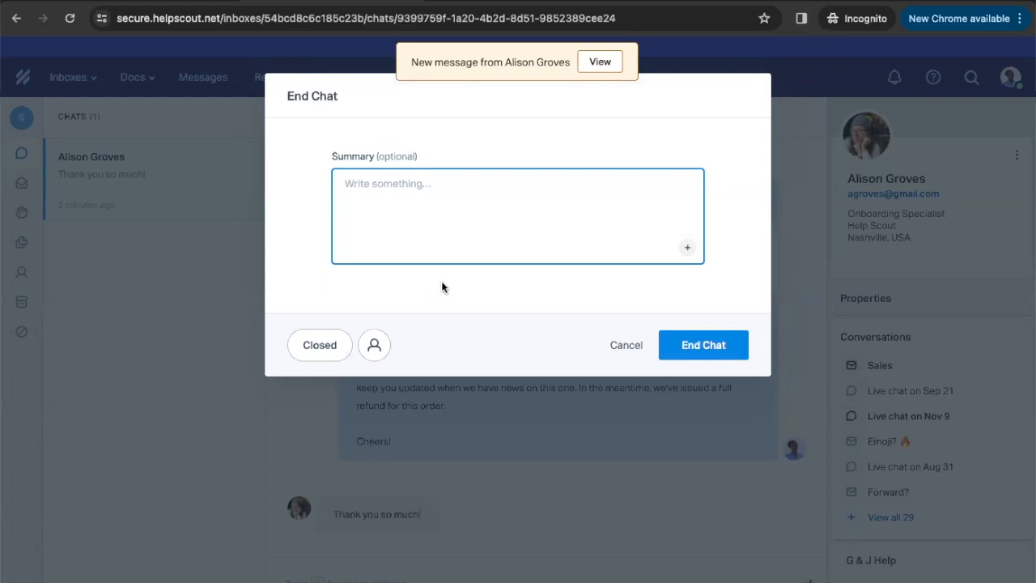
click(327, 345)
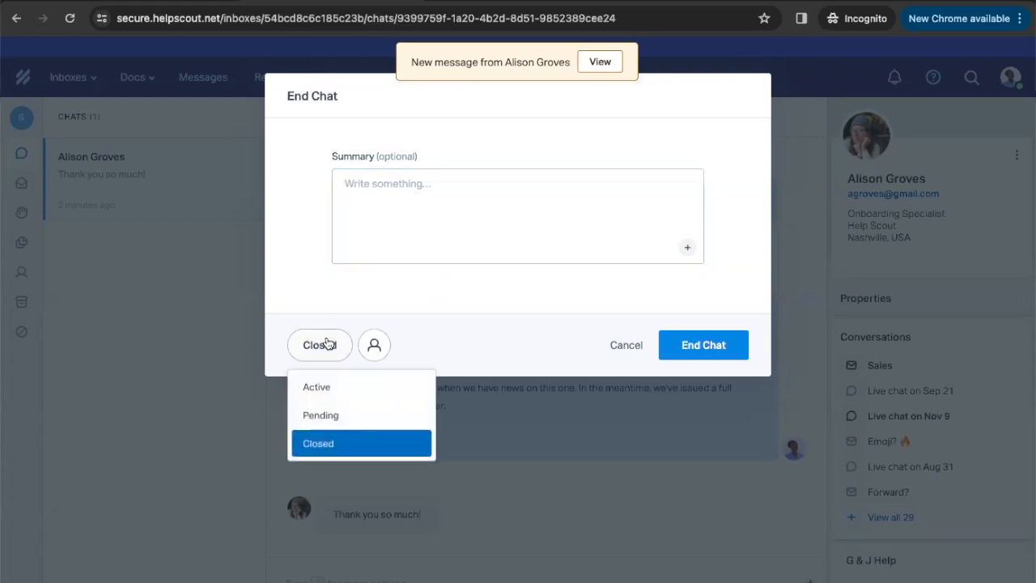
click(348, 386)
click(716, 350)
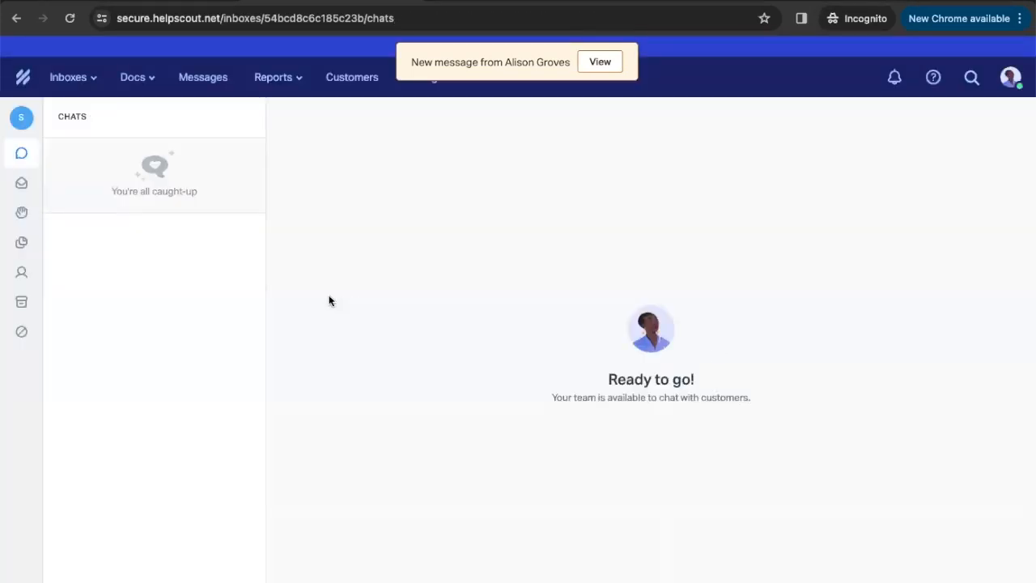
Read the Mar 25 Live chat transcript from Unassigned, then go to Manage > Beacons
mouse_move(28, 190)
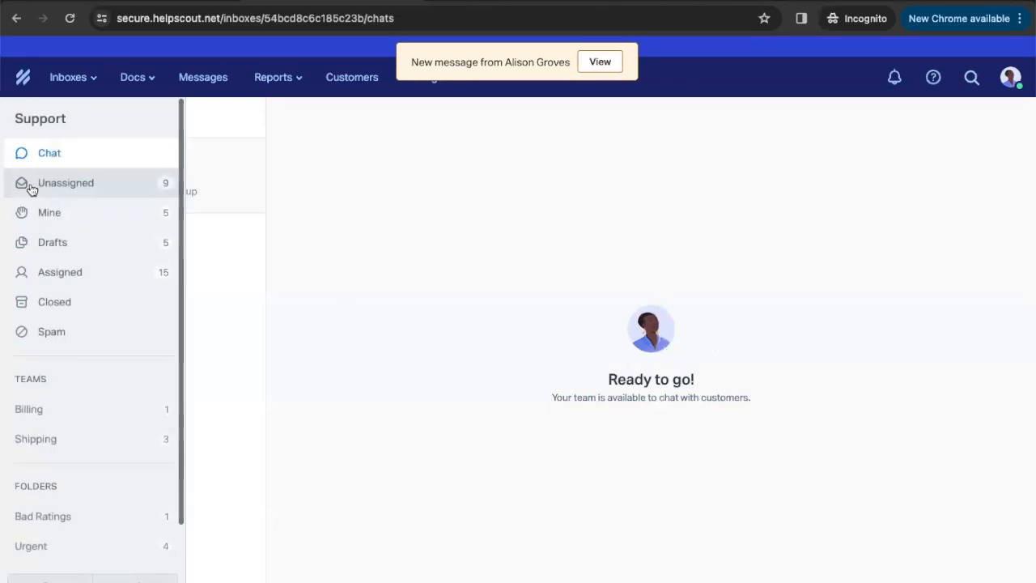
click(75, 188)
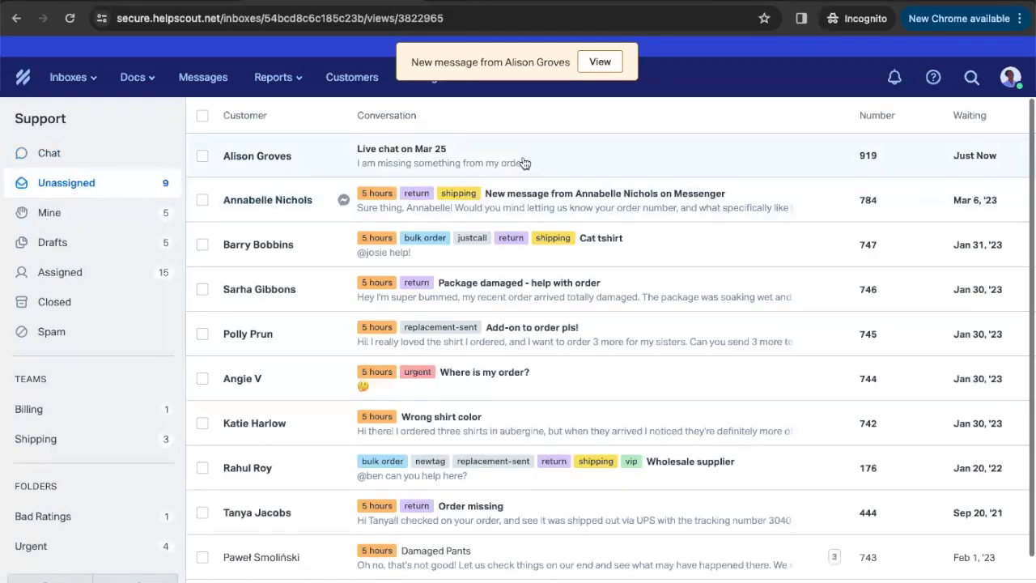
click(523, 162)
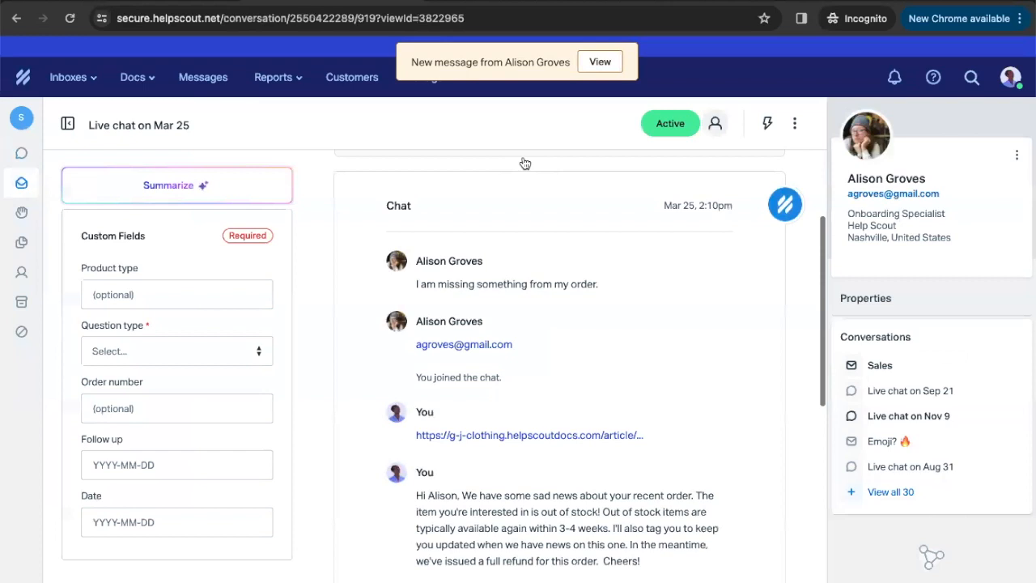
click(68, 126)
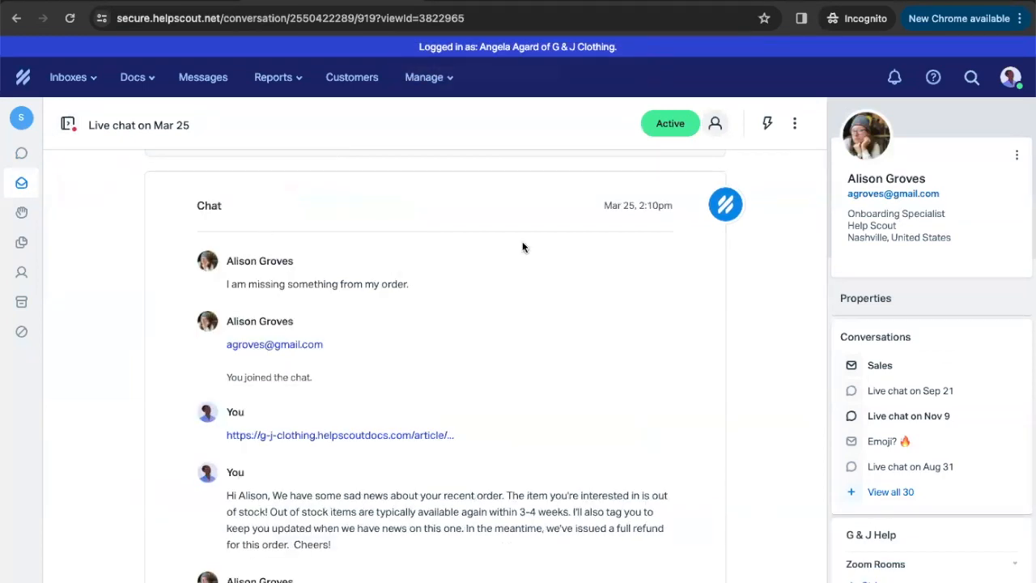
scroll(523, 247, down, 1)
scroll(523, 246, down, 1)
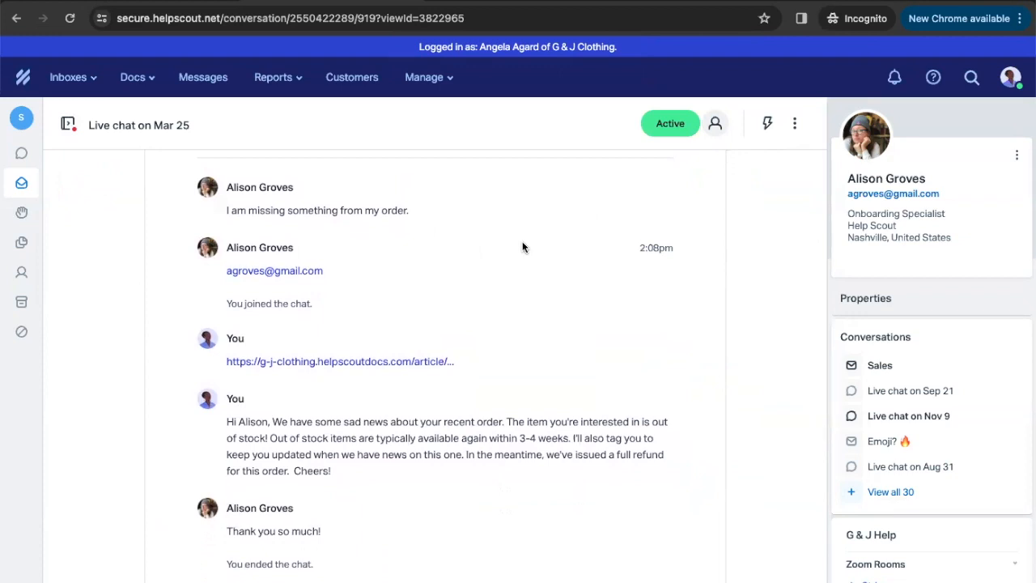
scroll(523, 246, down, 3)
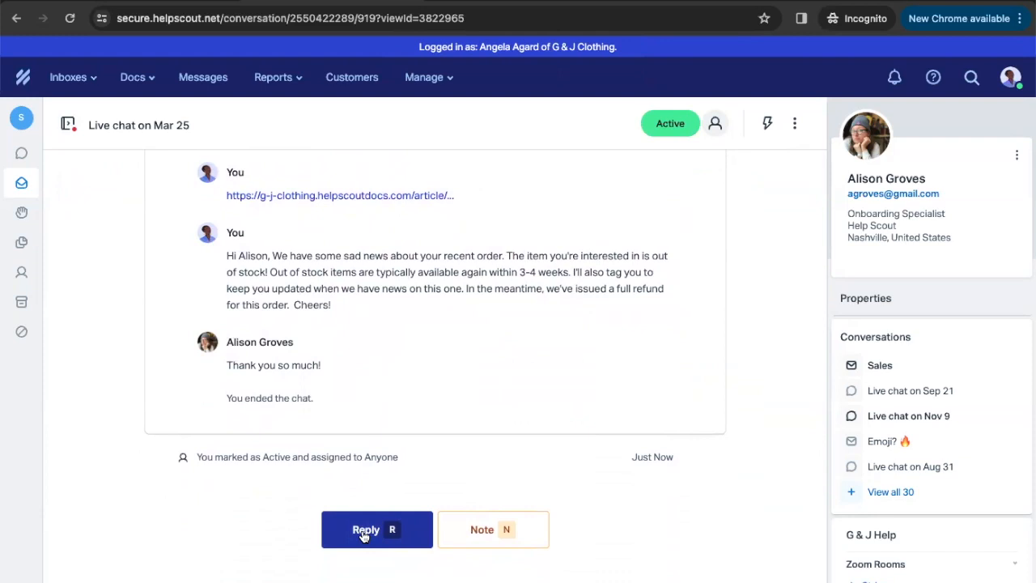
click(433, 81)
click(446, 132)
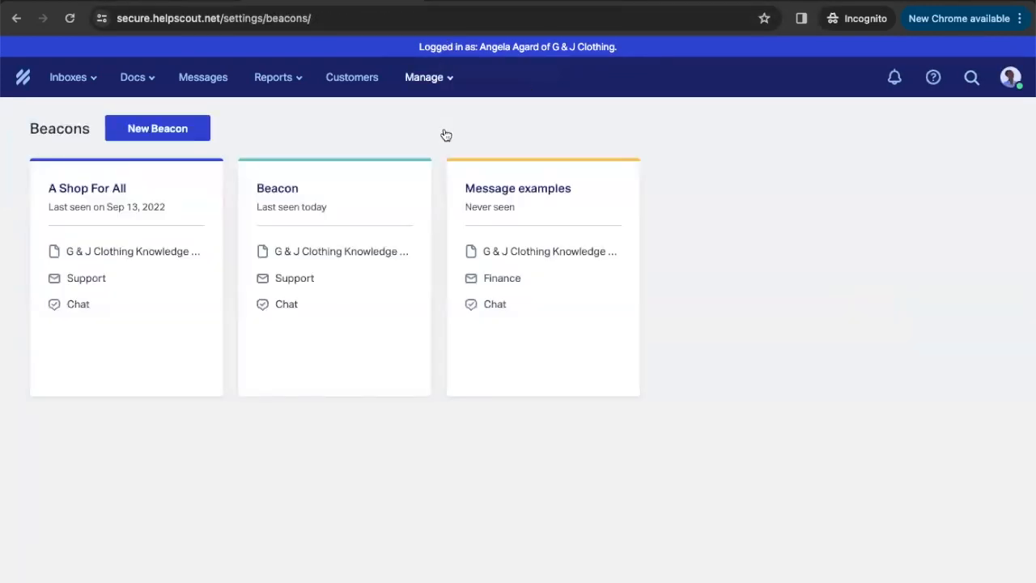
Open Customize Beacon, then load developer.helpscout.com's Getting Started page in a new tab
click(377, 211)
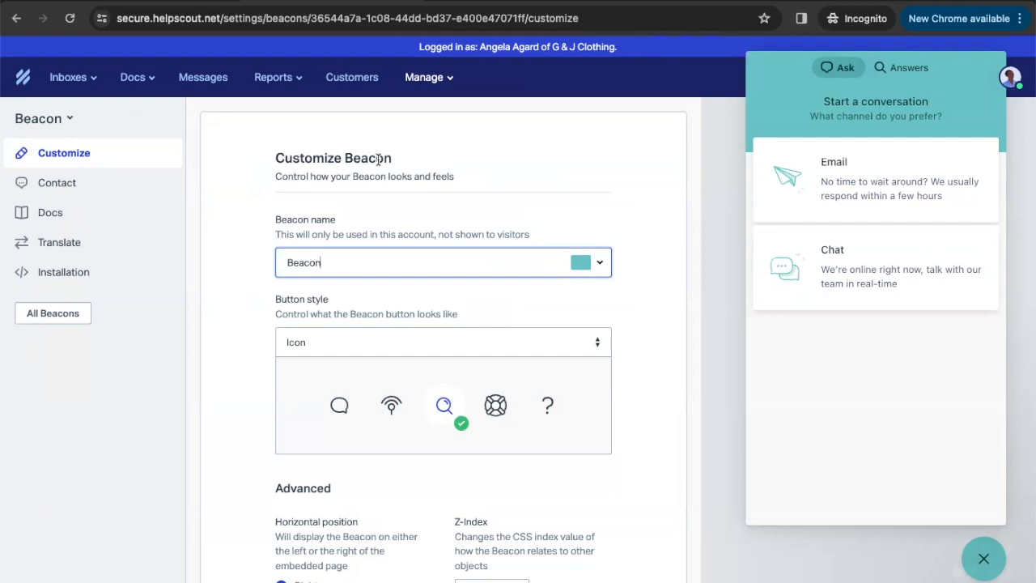
key(ctrl+t)
text(dev)
key(Return)
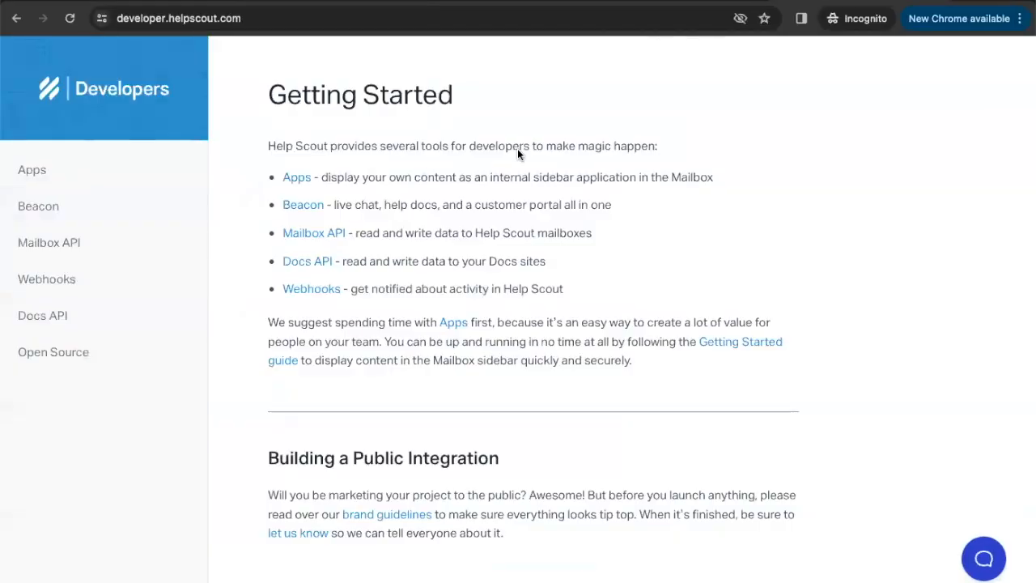
View the Beacon developer docs, then open the Get Help email contact form on the G & J Clothing dashboard
click(300, 205)
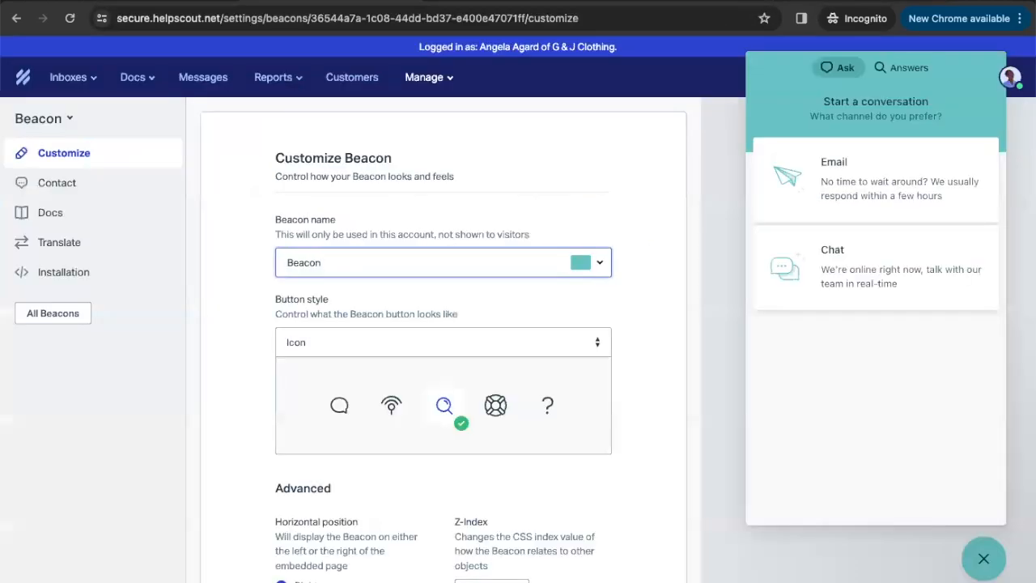
click(23, 80)
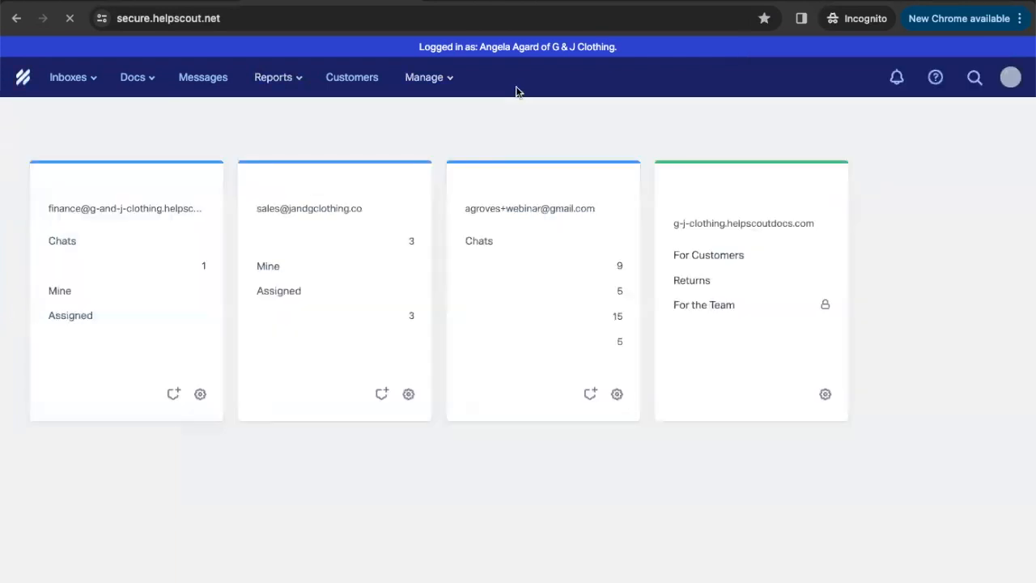
click(935, 87)
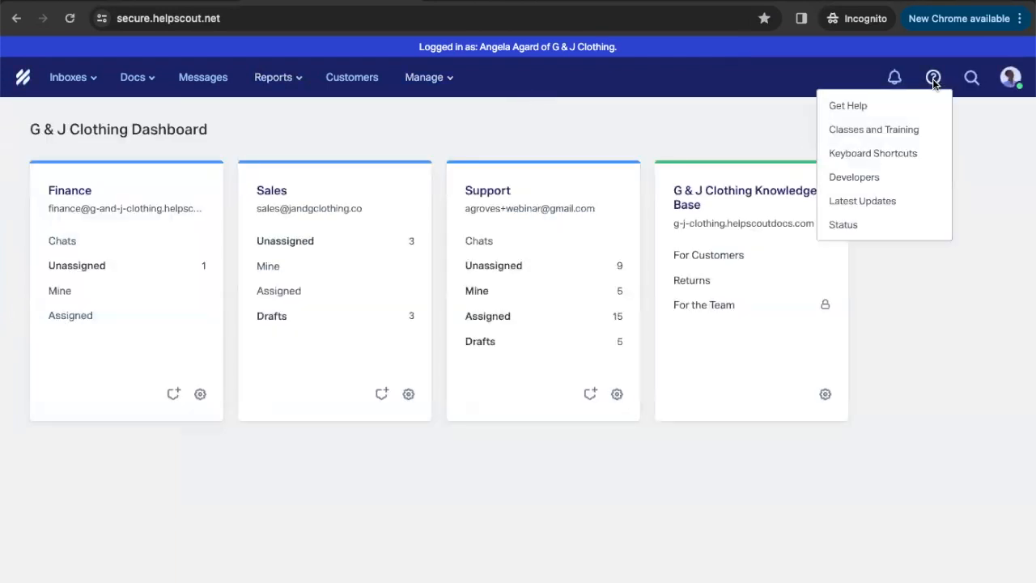
click(898, 107)
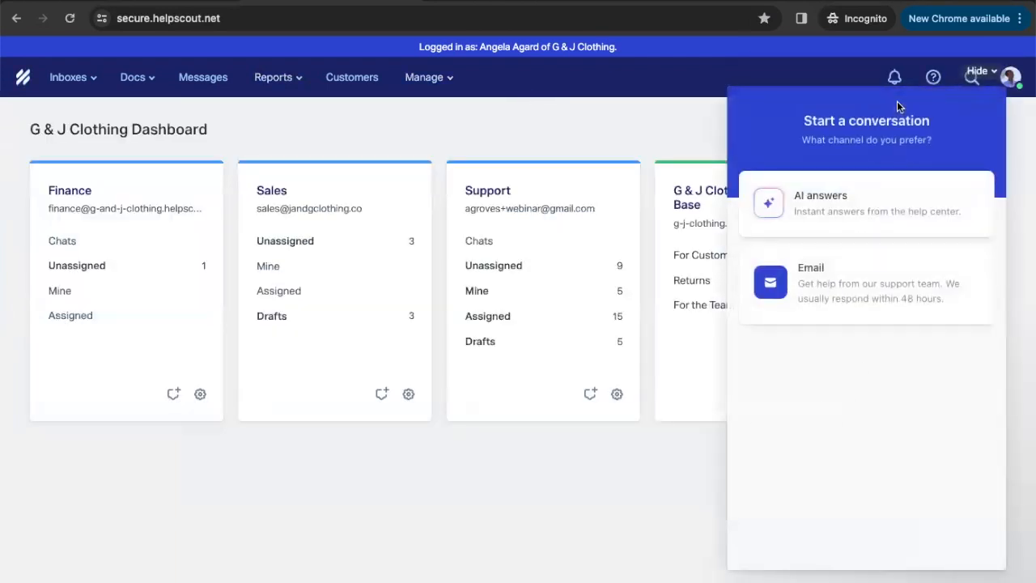
click(890, 248)
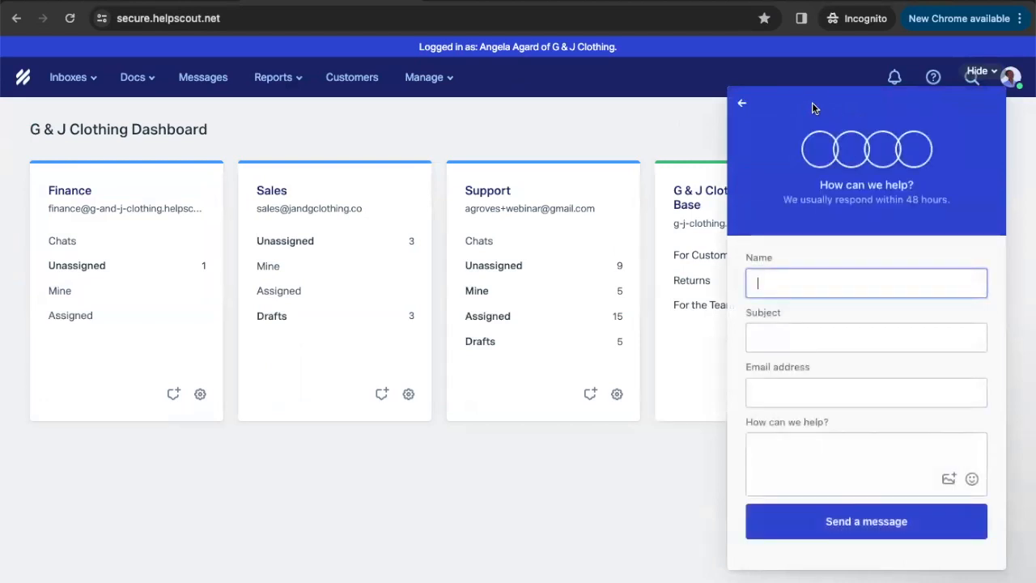